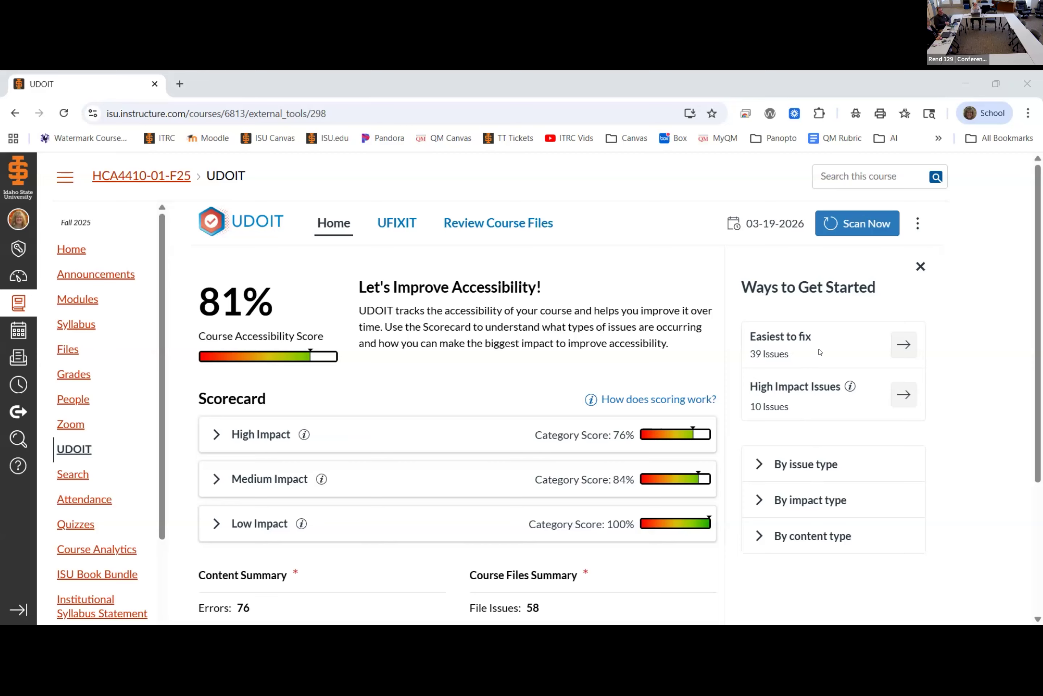
# Step: Look through the issue types offered for starting accessibility fixes by issue type, without choosing one
pyautogui.click(759, 464)
pyautogui.click(901, 526)
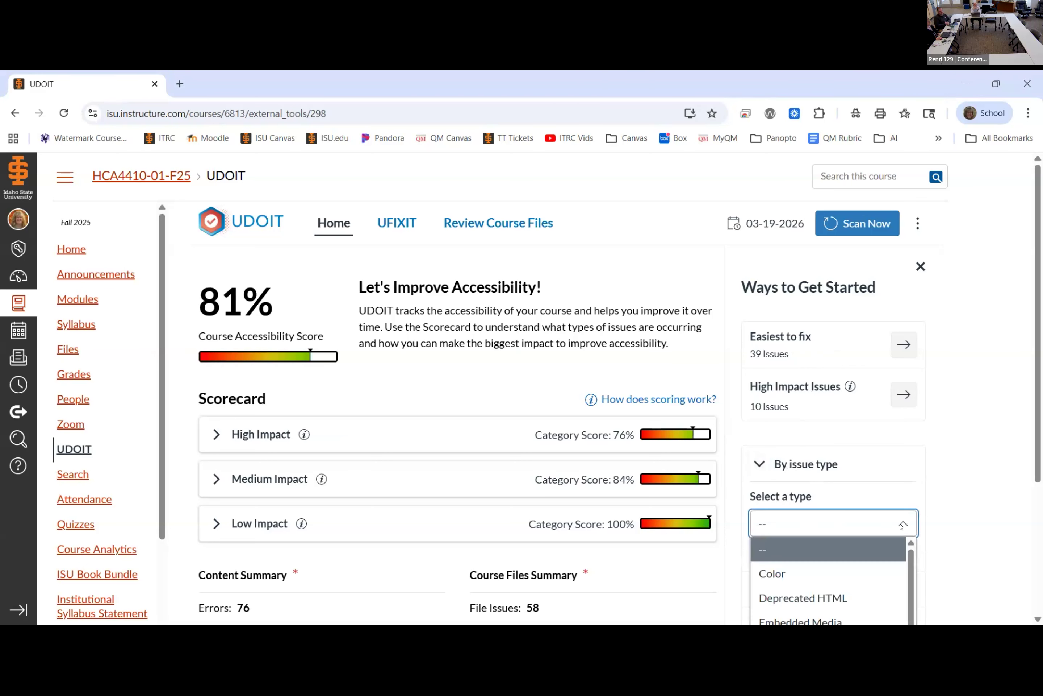
pyautogui.scroll(-5, 884, 522)
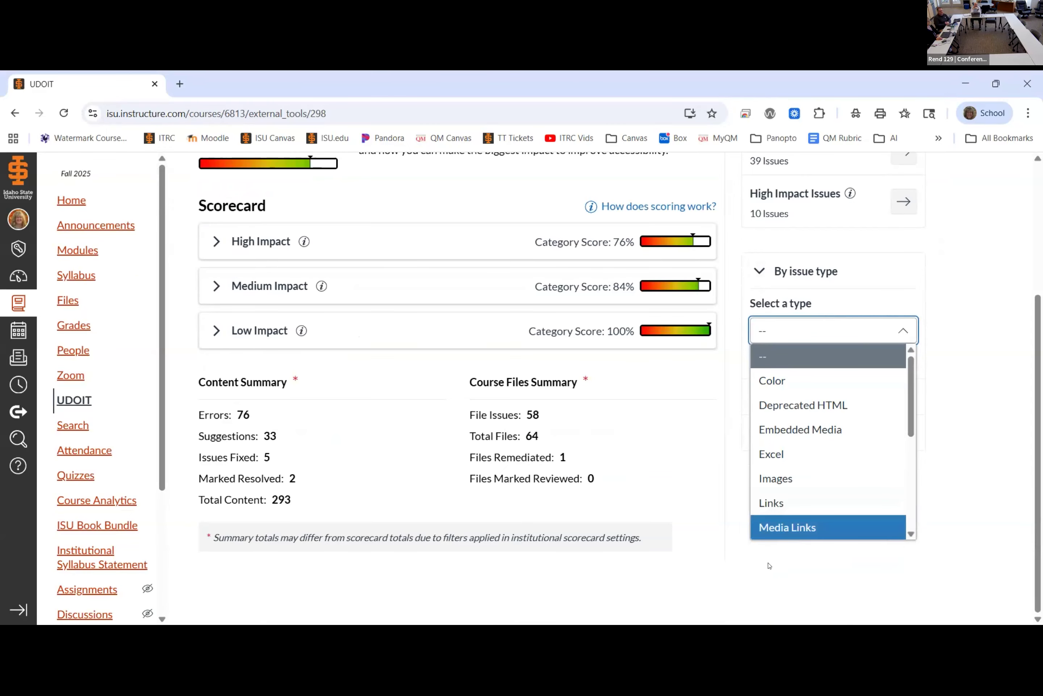
pyautogui.click(745, 580)
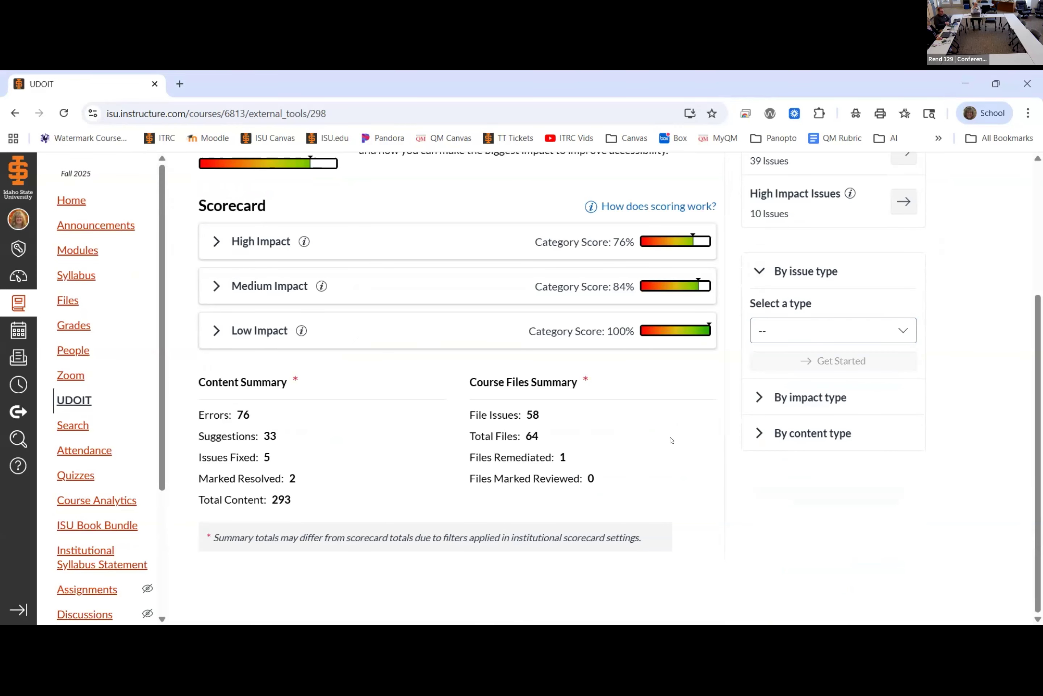
pyautogui.scroll(5, 673, 440)
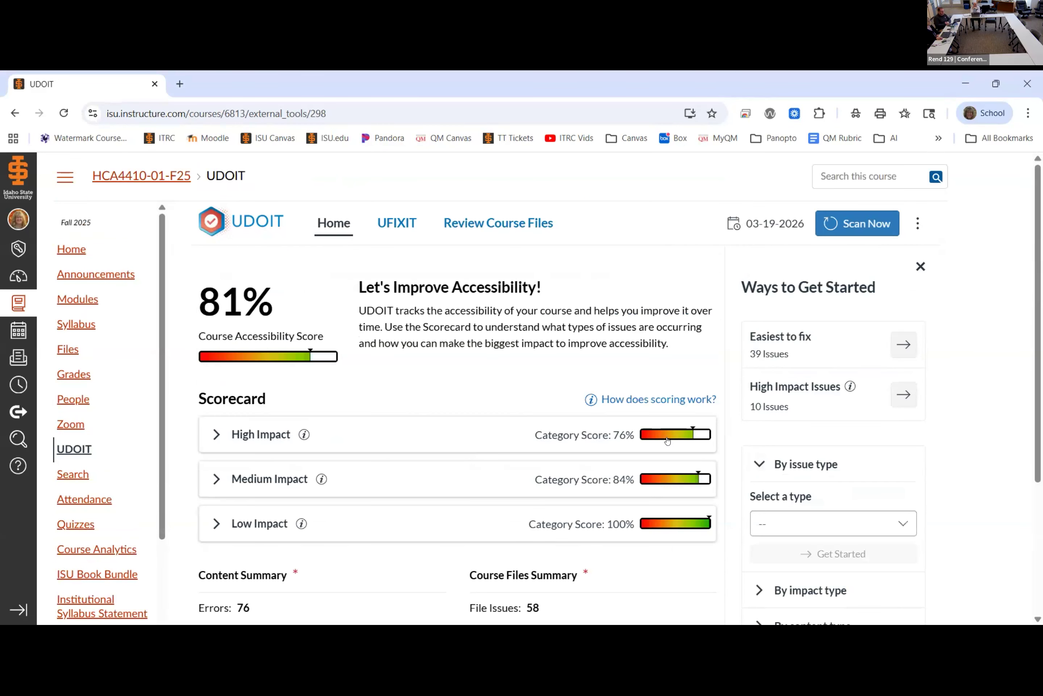
# Step: List the high-impact Links issues from the scorecard and open the one on the Additional Resources: Cost, Access and Quality page
pyautogui.click(276, 439)
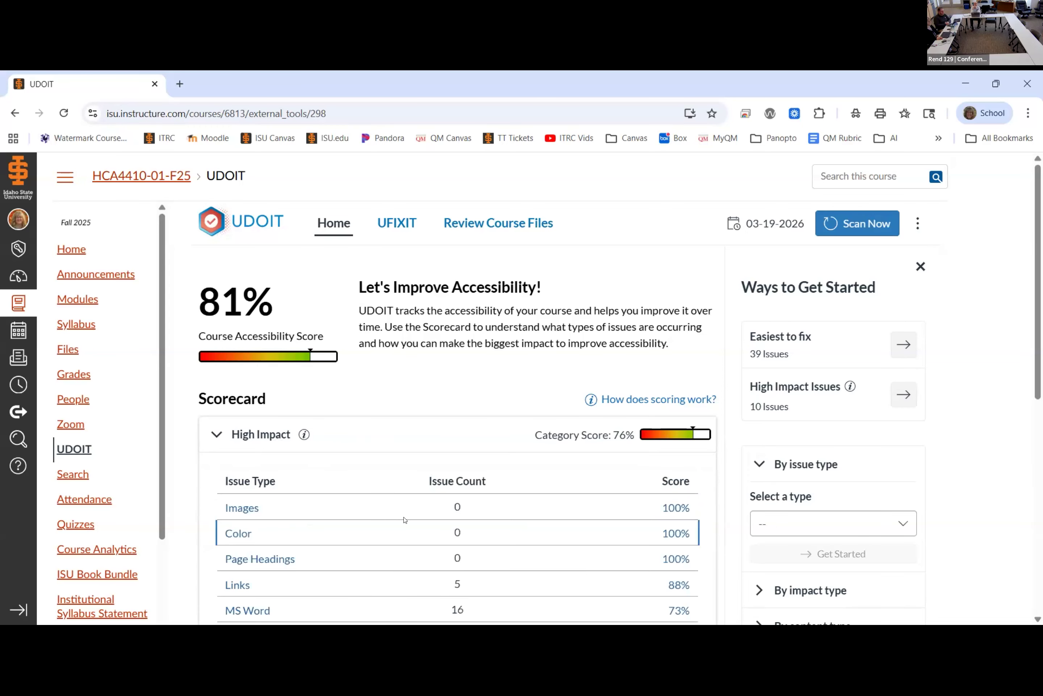
pyautogui.scroll(-6, 448, 442)
pyautogui.scroll(2, 448, 443)
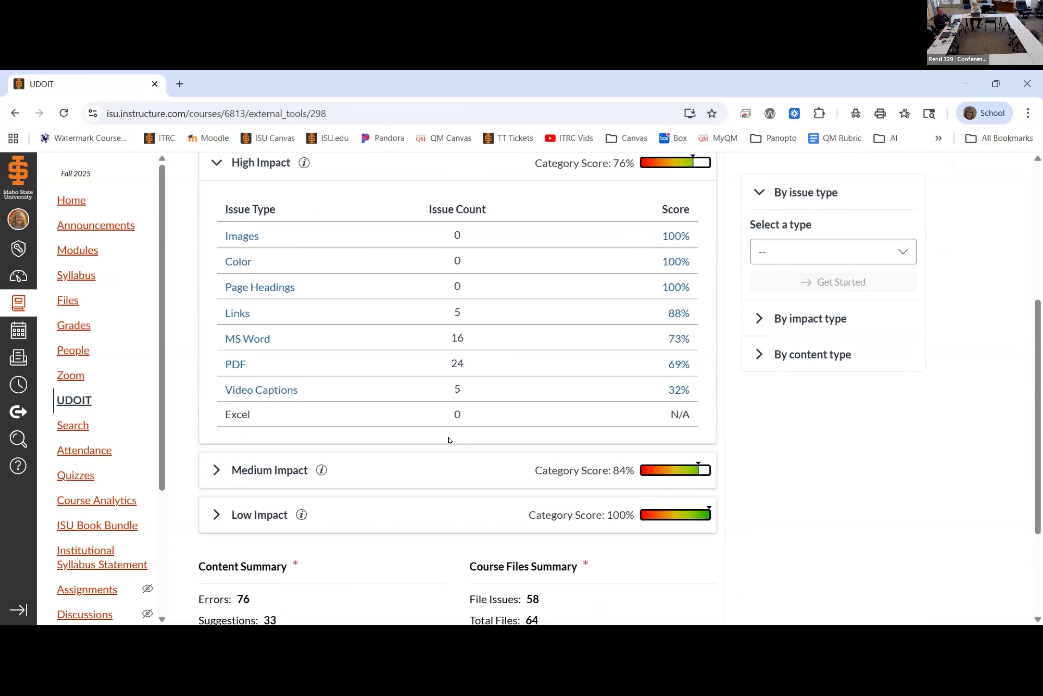
pyautogui.click(411, 259)
pyautogui.click(230, 315)
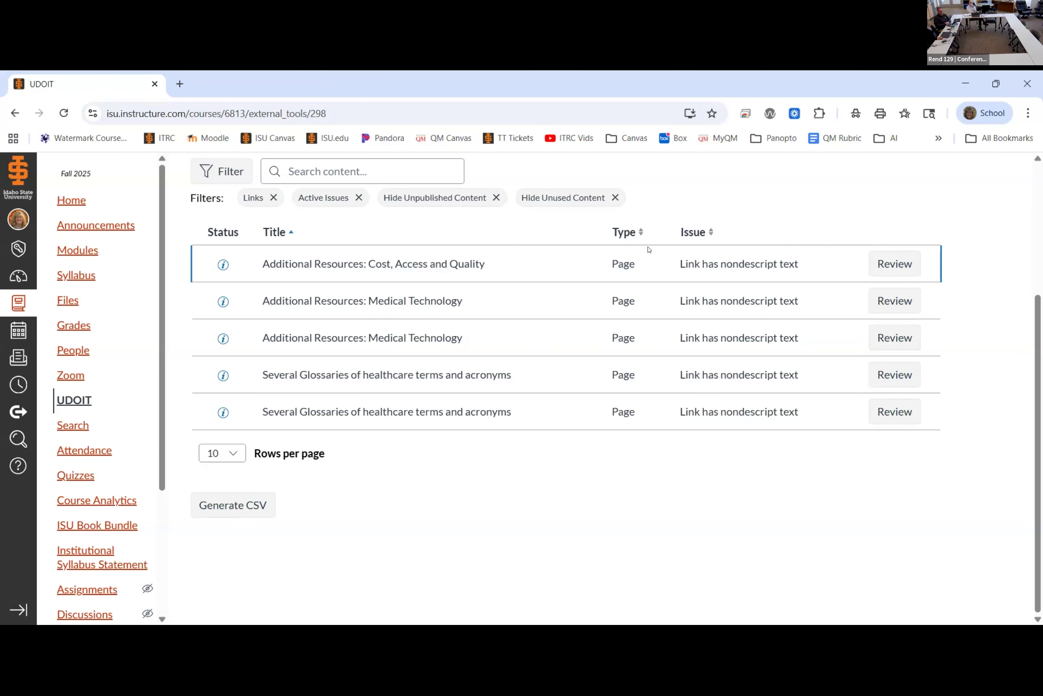
pyautogui.click(302, 267)
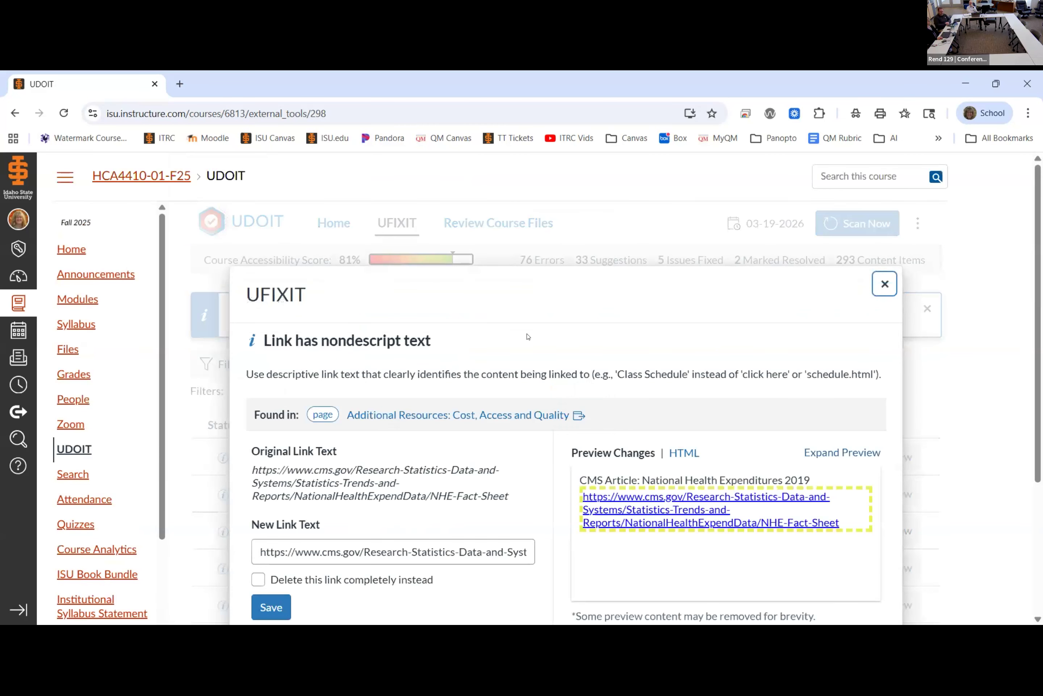
# Step: Replace the raw URL link text with "CMS.gov: Article: National Health Expenditures 2019" and save the fix
pyautogui.scroll(-5, 561, 359)
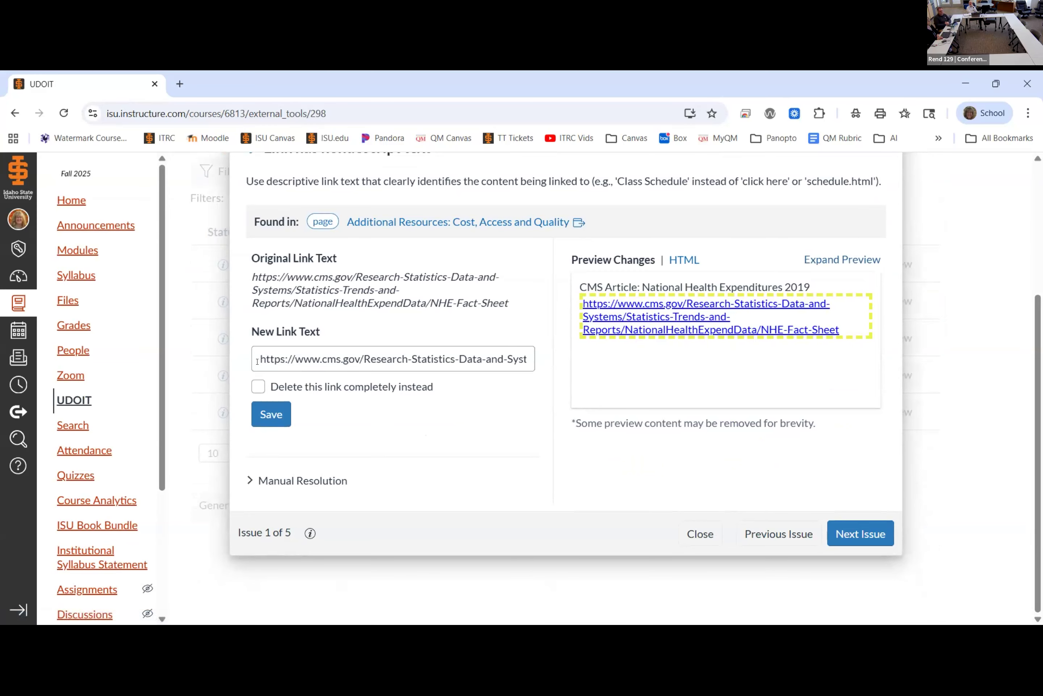
pyautogui.moveTo(257, 358); pyautogui.dragTo(530, 364)
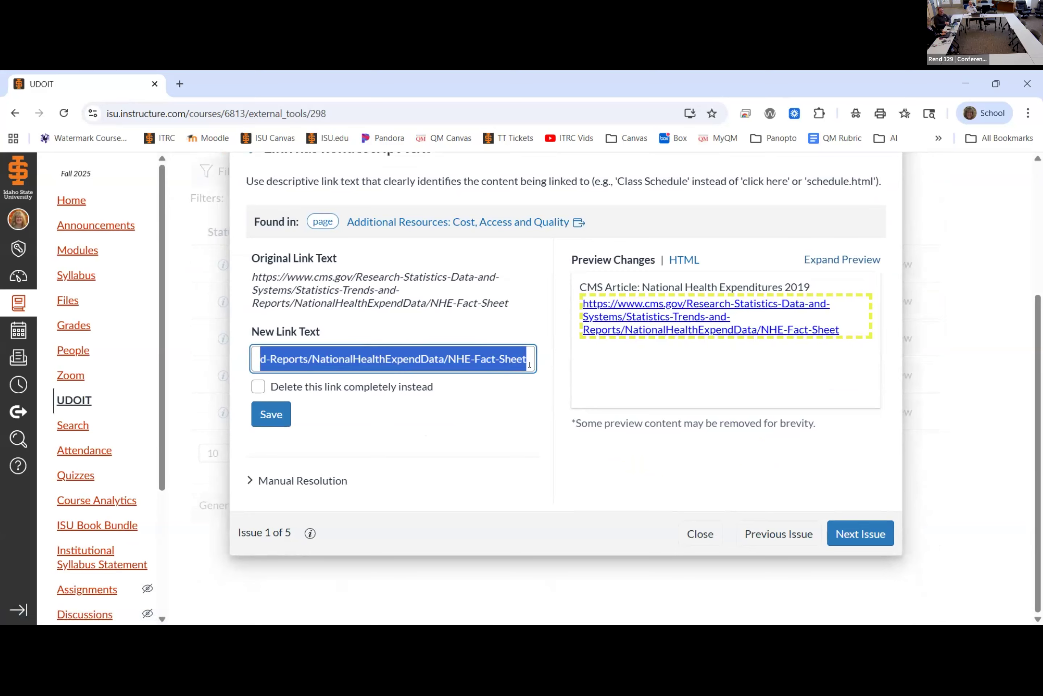
pyautogui.write('E')
pyautogui.press('BackSpace')
pyautogui.write('CMS.gov:')
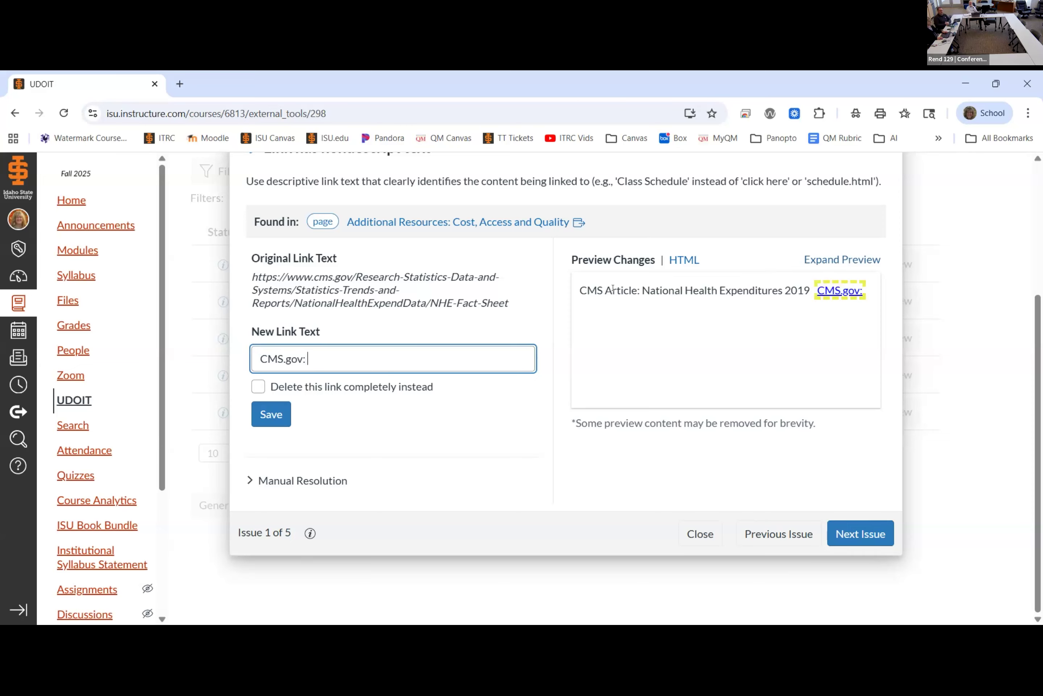
pyautogui.moveTo(606, 288); pyautogui.dragTo(808, 292)
pyautogui.hotkey('ctrl', 'c')
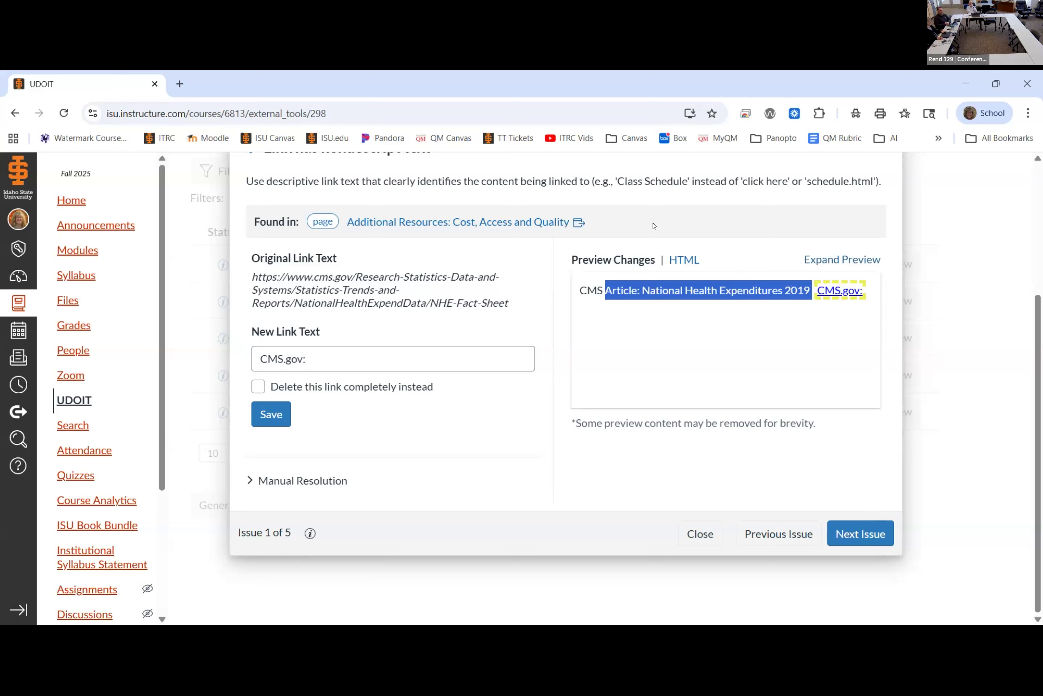
pyautogui.click(321, 357)
pyautogui.hotkey('ctrl', 'v')
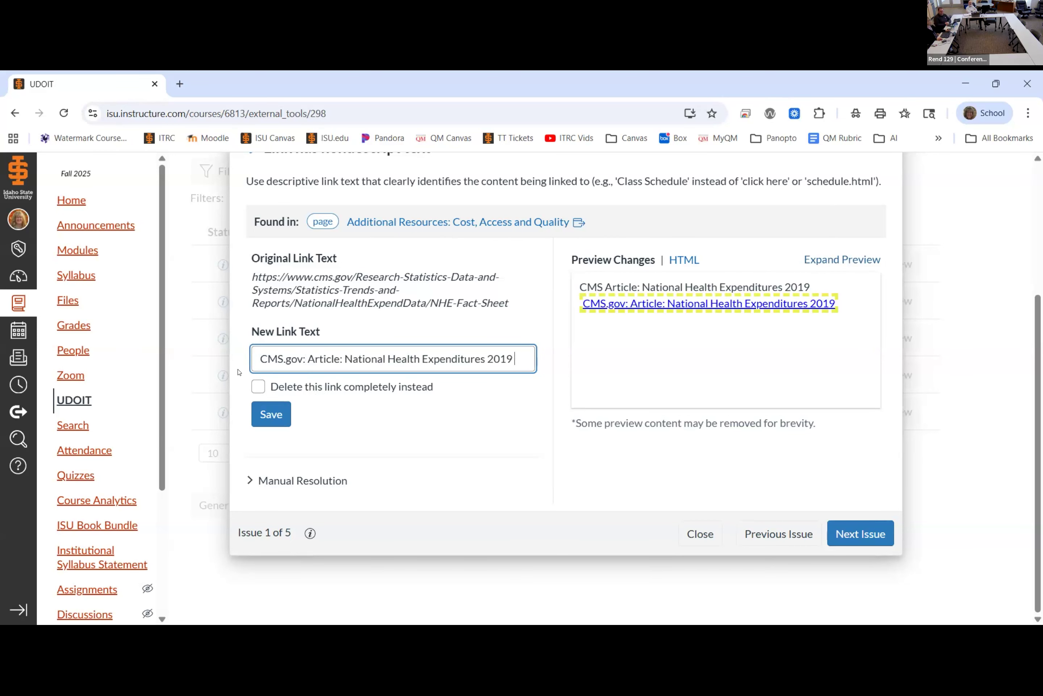
pyautogui.click(272, 424)
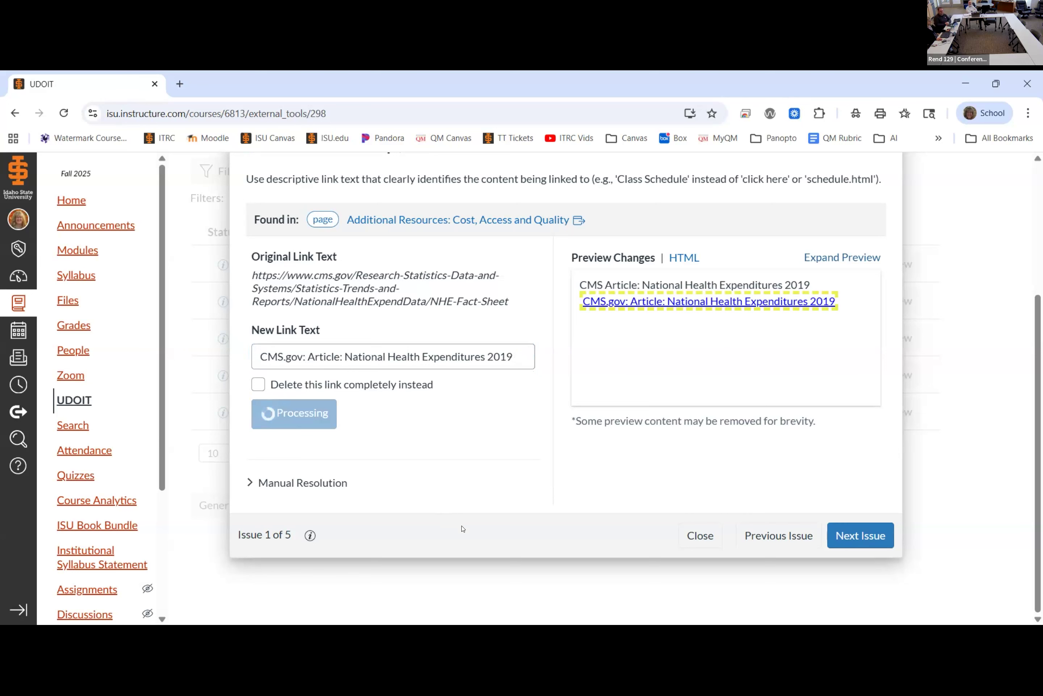
# Step: Change the next issue's YouTube link text to "Video: TAVR (3:15)", save the fix and close the issue editor
pyautogui.click(846, 543)
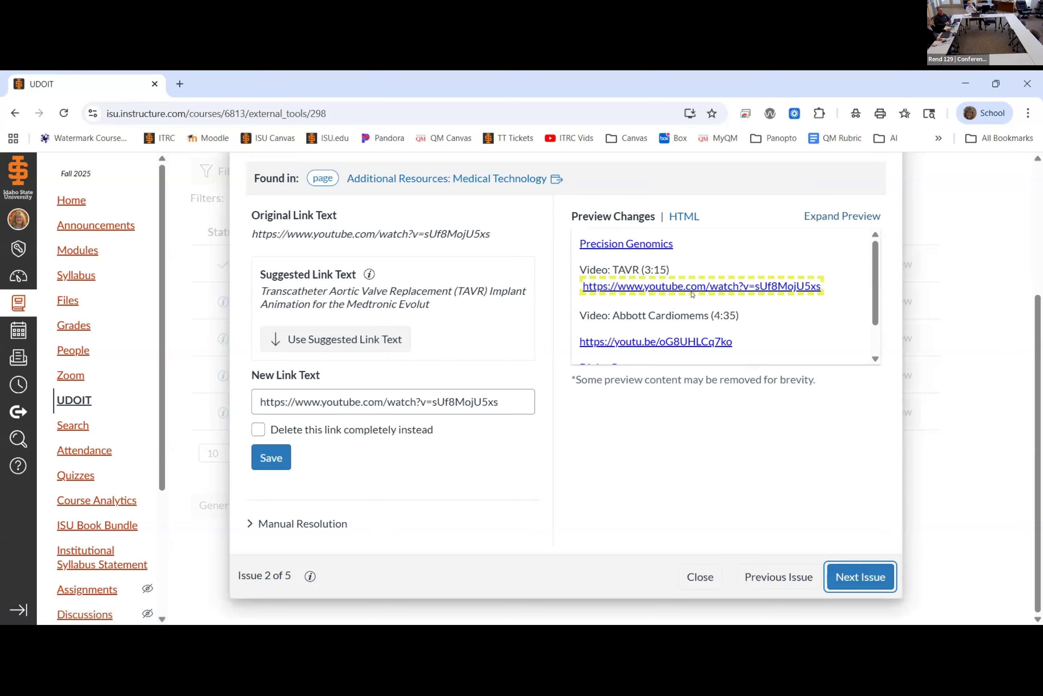
pyautogui.moveTo(579, 268); pyautogui.dragTo(625, 268)
pyautogui.tripleClick(365, 395)
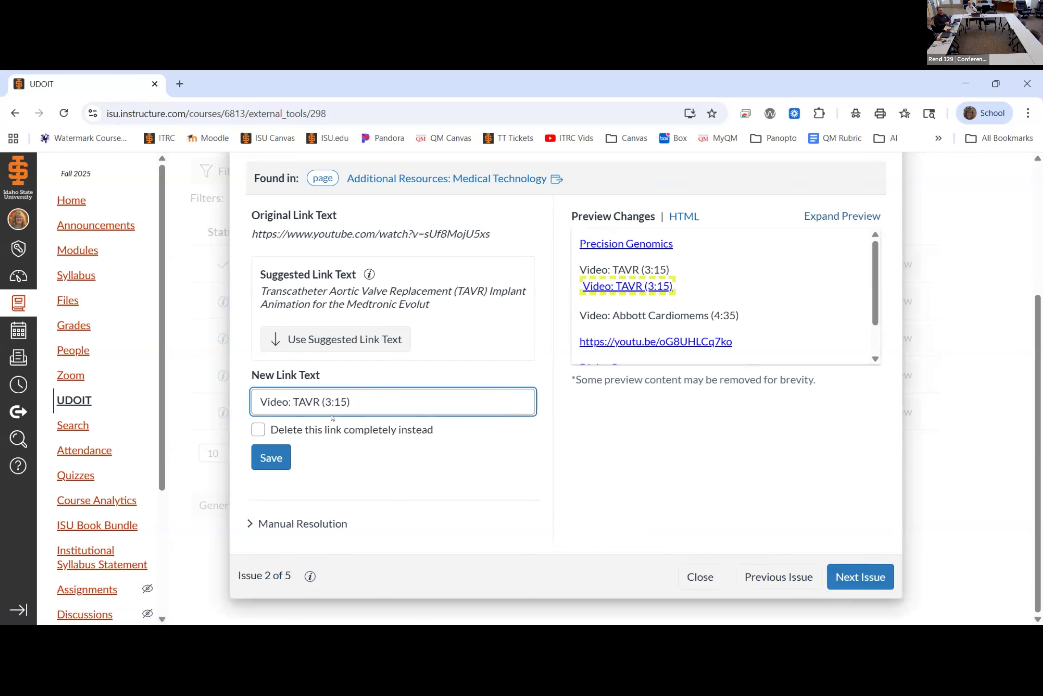
pyautogui.click(277, 457)
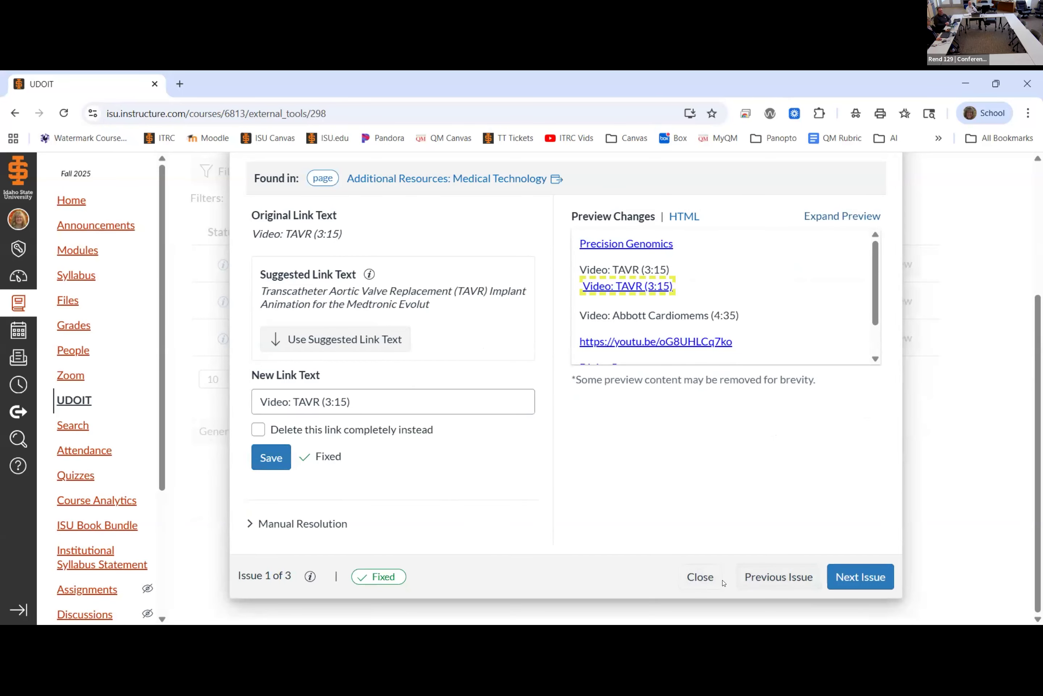
pyautogui.click(705, 581)
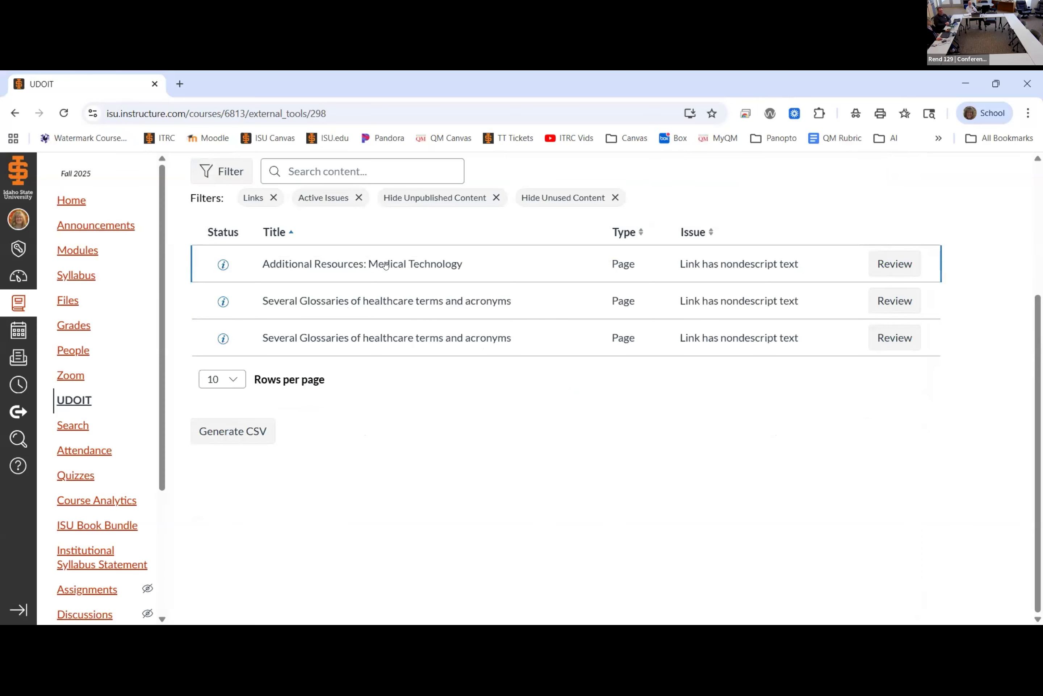
# Step: Reload the UDOIT scorecard from the course home page and list the high-impact MS Word issues
pyautogui.click(13, 116)
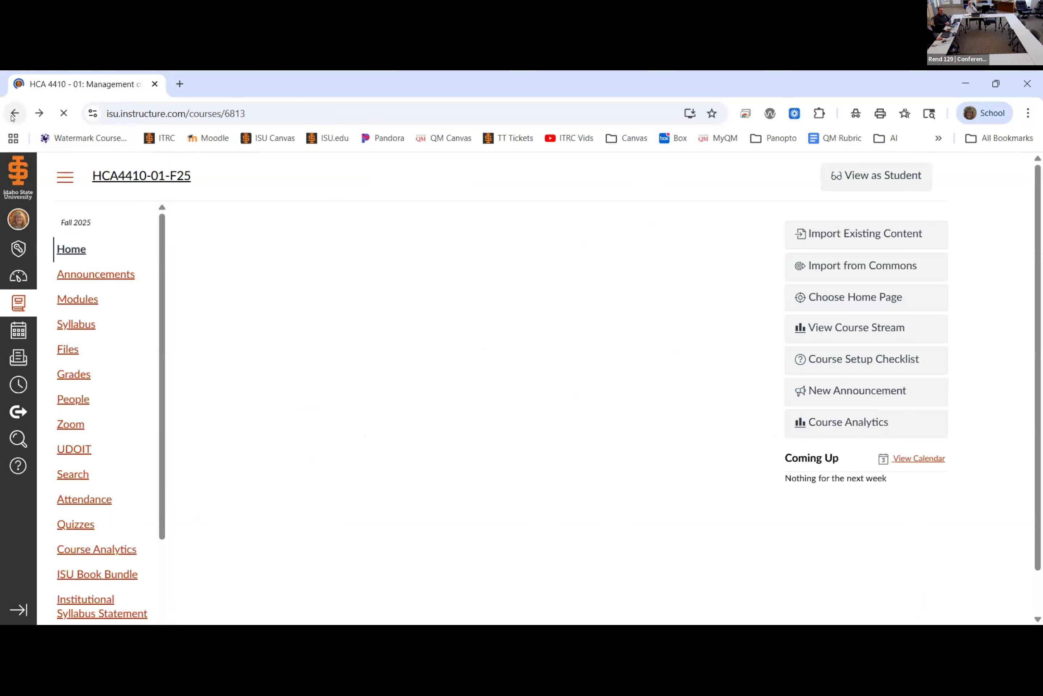
pyautogui.click(68, 449)
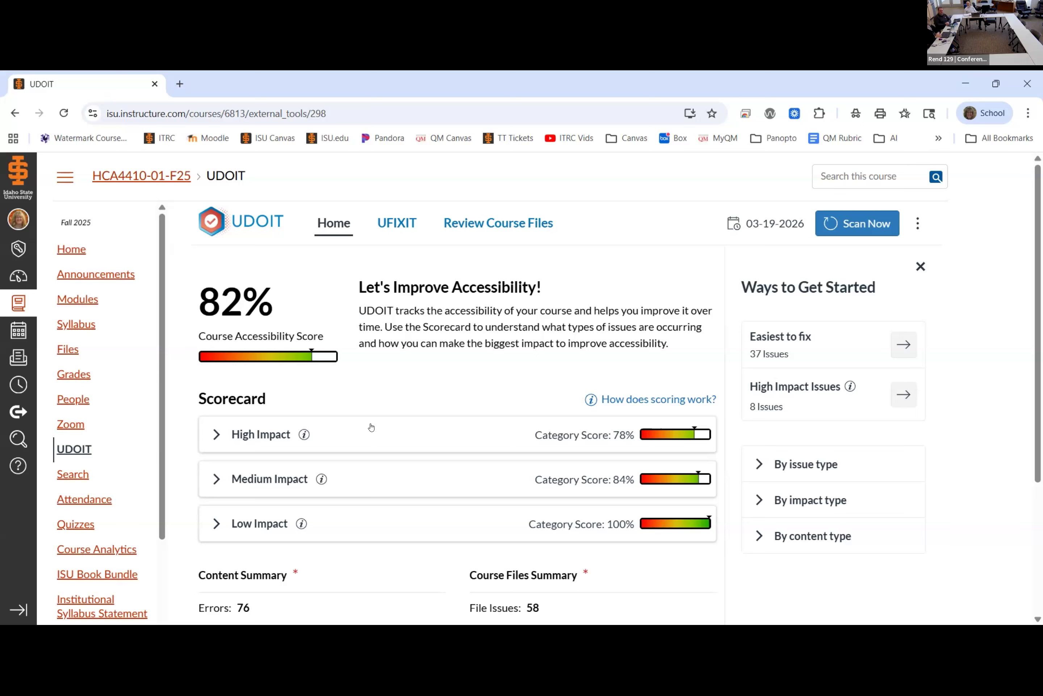
pyautogui.click(273, 437)
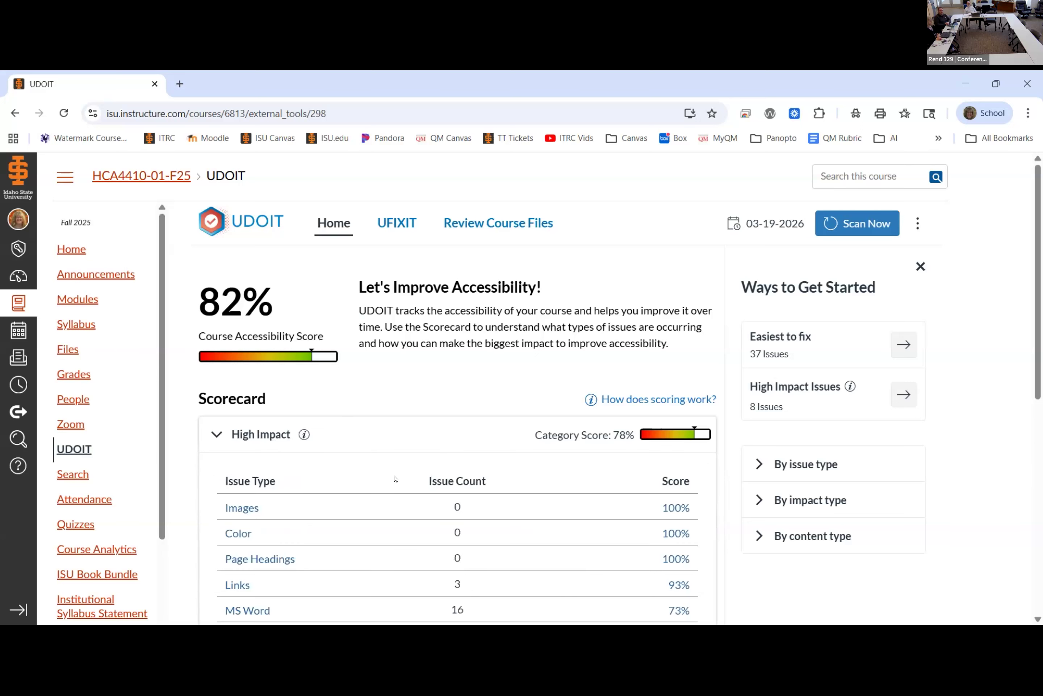
pyautogui.scroll(-6, 424, 444)
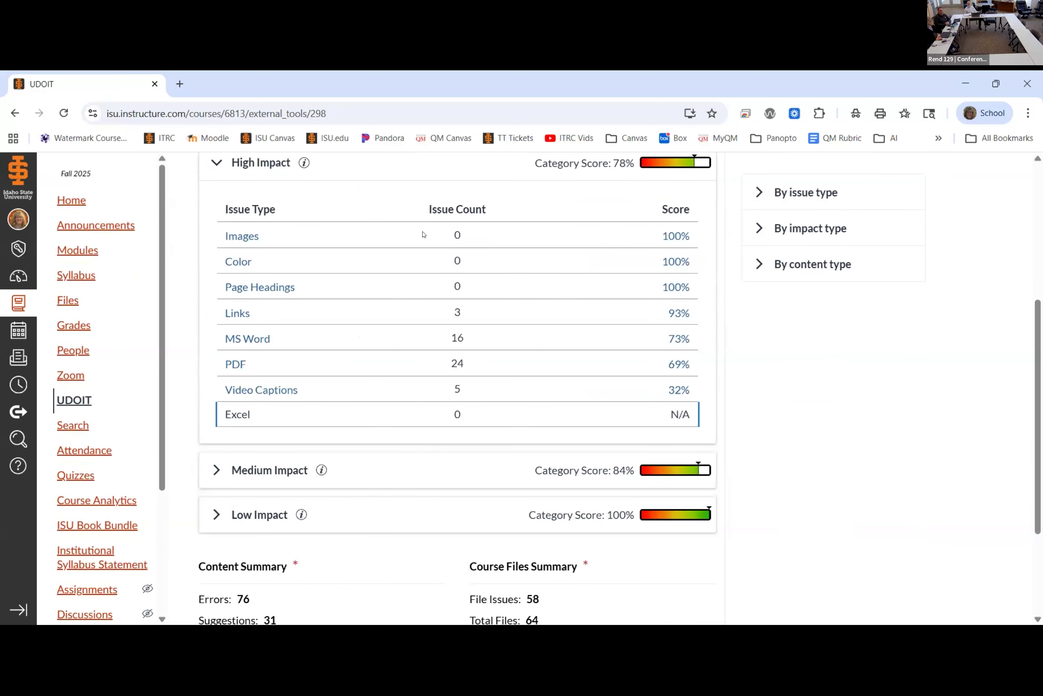
pyautogui.click(258, 339)
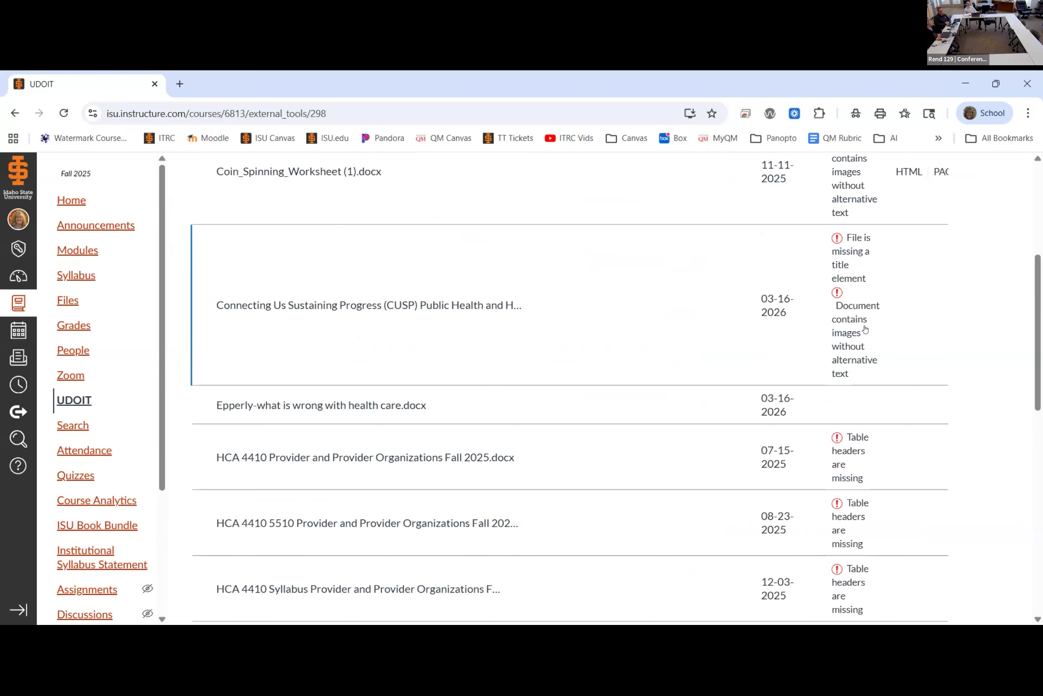
# Step: Open the Connecting Us Sustaining Progress (CUSP) document and examine its issues, file actions and alternate formats
pyautogui.click(378, 330)
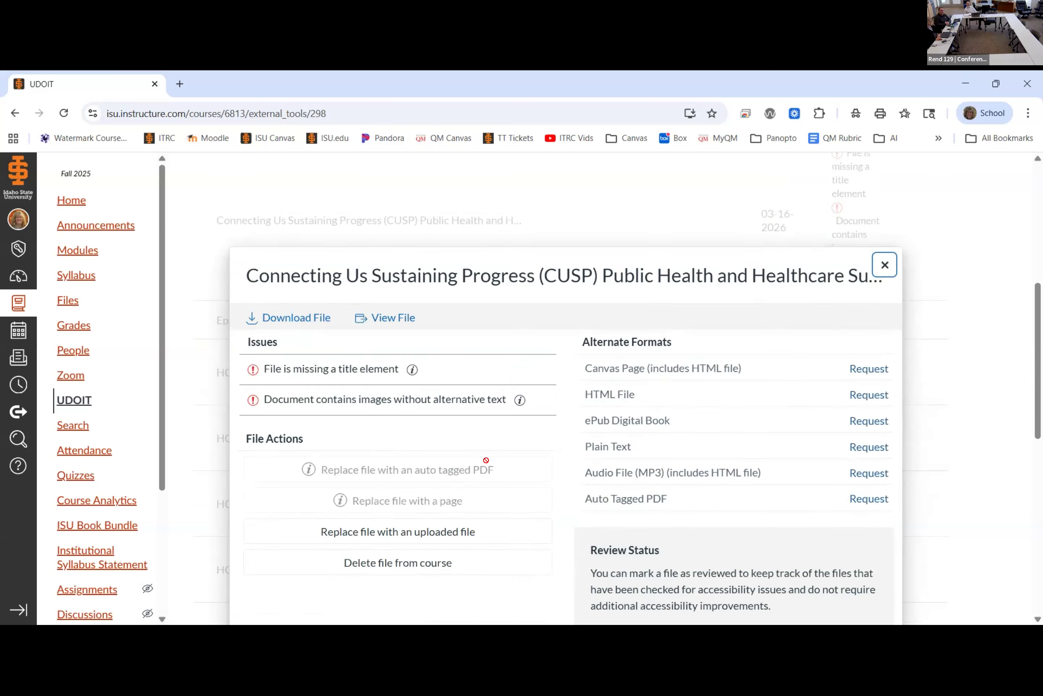
pyautogui.scroll(-1, 486, 459)
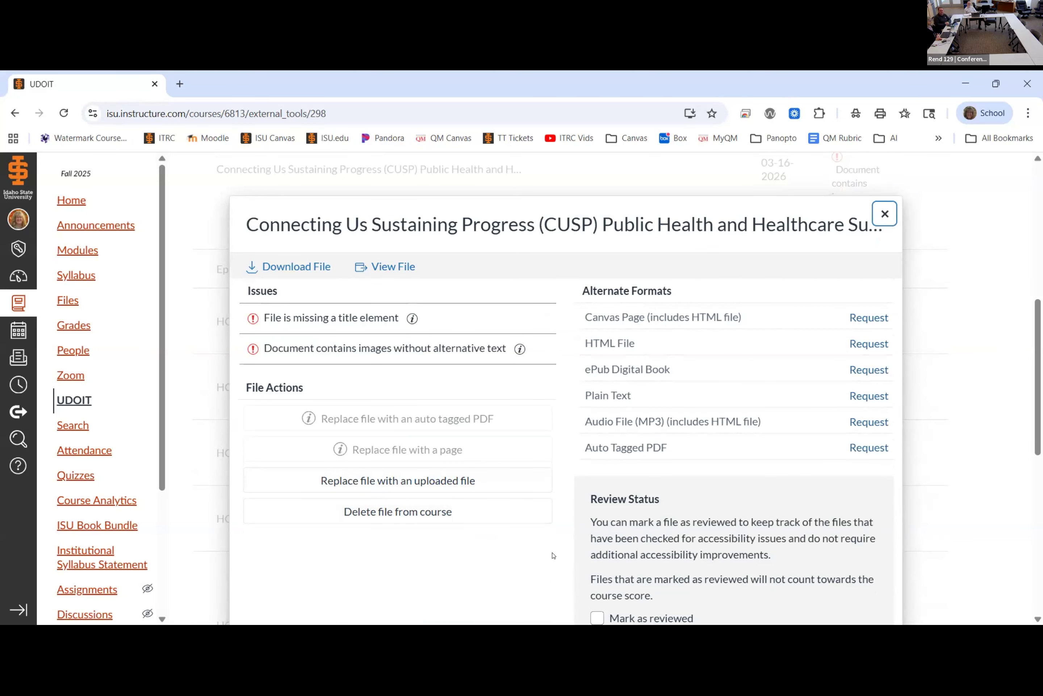
pyautogui.scroll(-3, 553, 555)
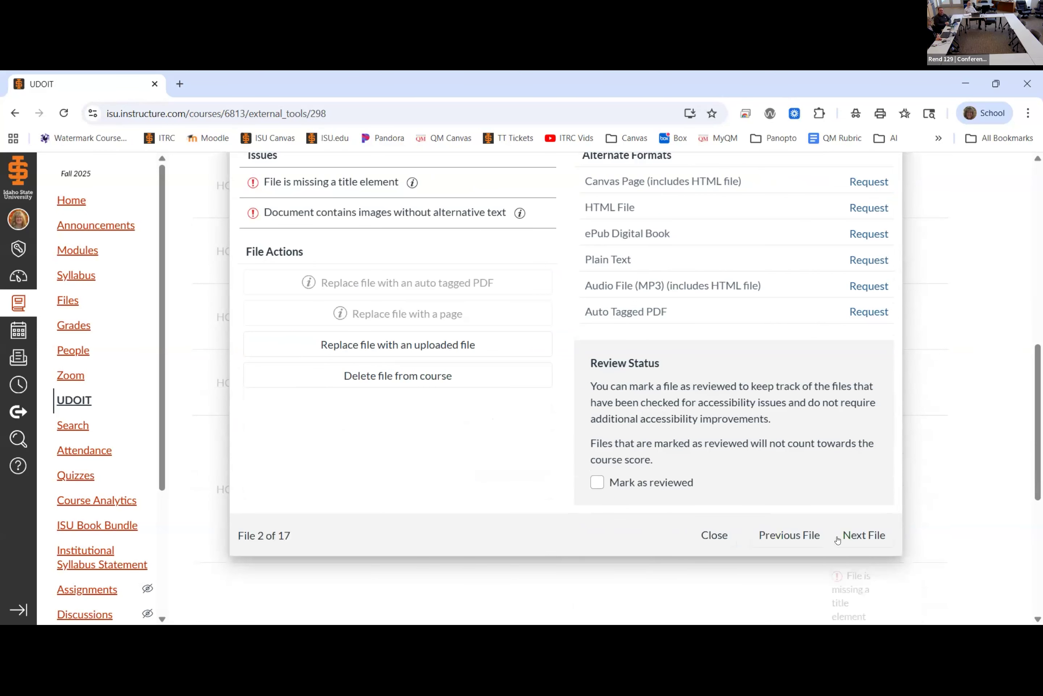
# Step: Go to the next file, the "what is wrong with health care" document, and review its issues and replacement status
pyautogui.click(840, 537)
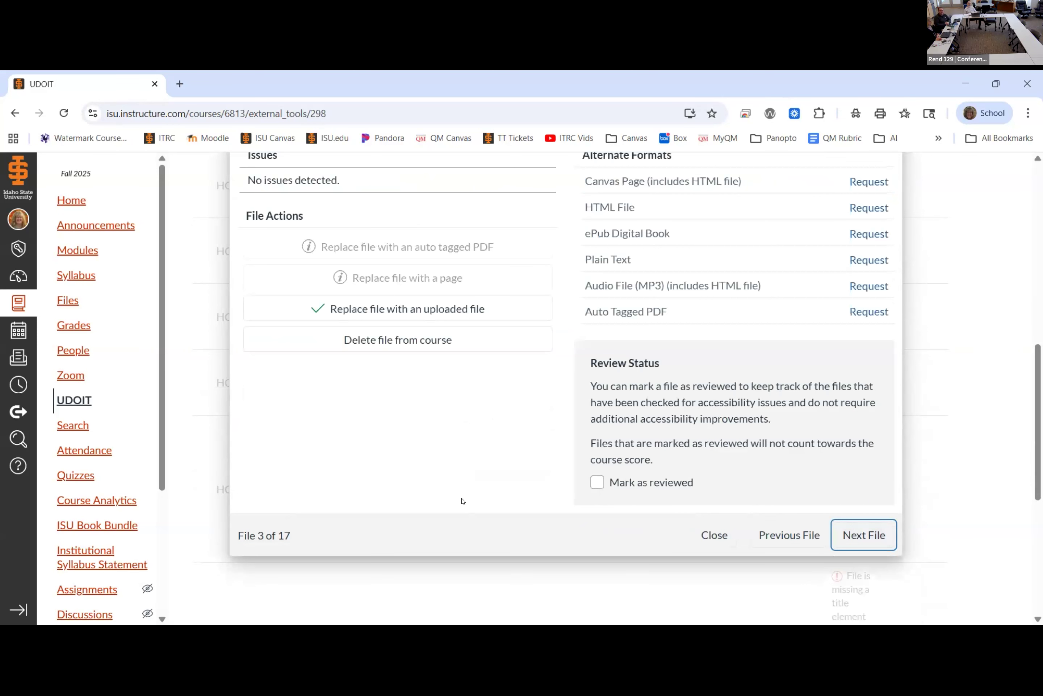
pyautogui.scroll(4, 464, 469)
pyautogui.scroll(-1, 464, 467)
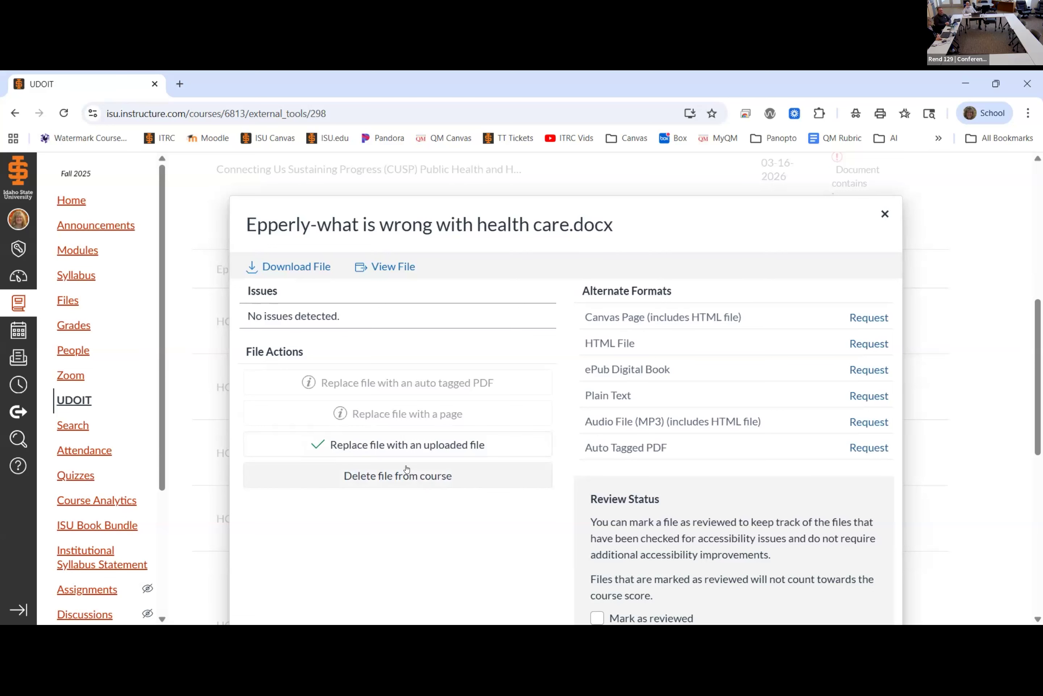
pyautogui.moveTo(338, 387)
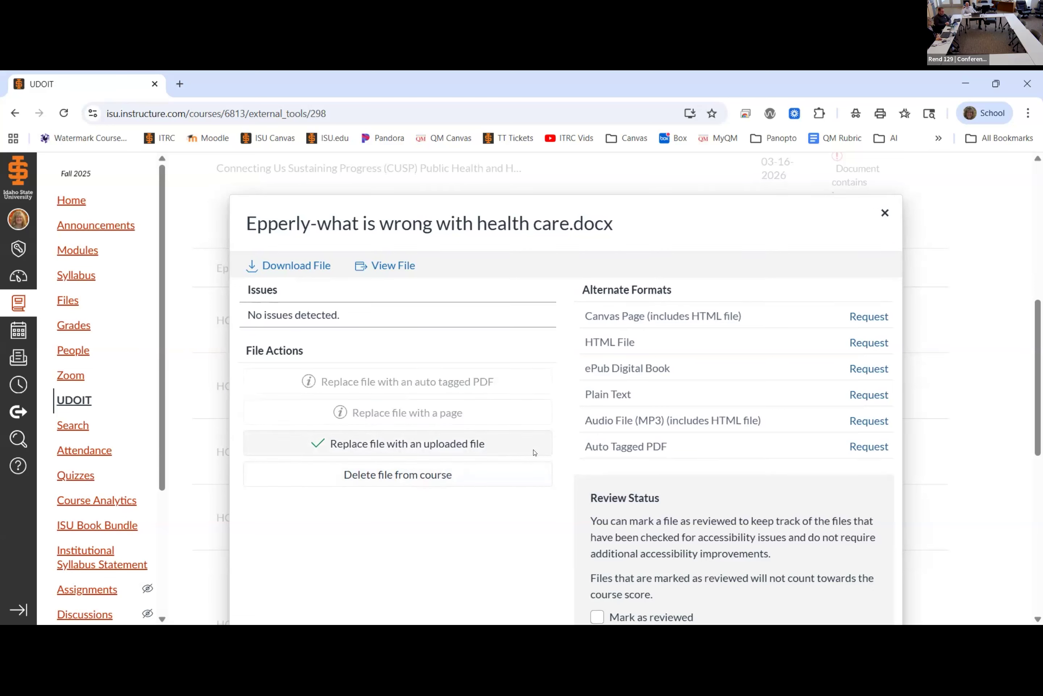
pyautogui.scroll(-3, 865, 502)
# Step: Advance to HCA 4410 Provider and Provider Organizations Fall 2025.docx and review its issues, file actions and review status
pyautogui.click(874, 531)
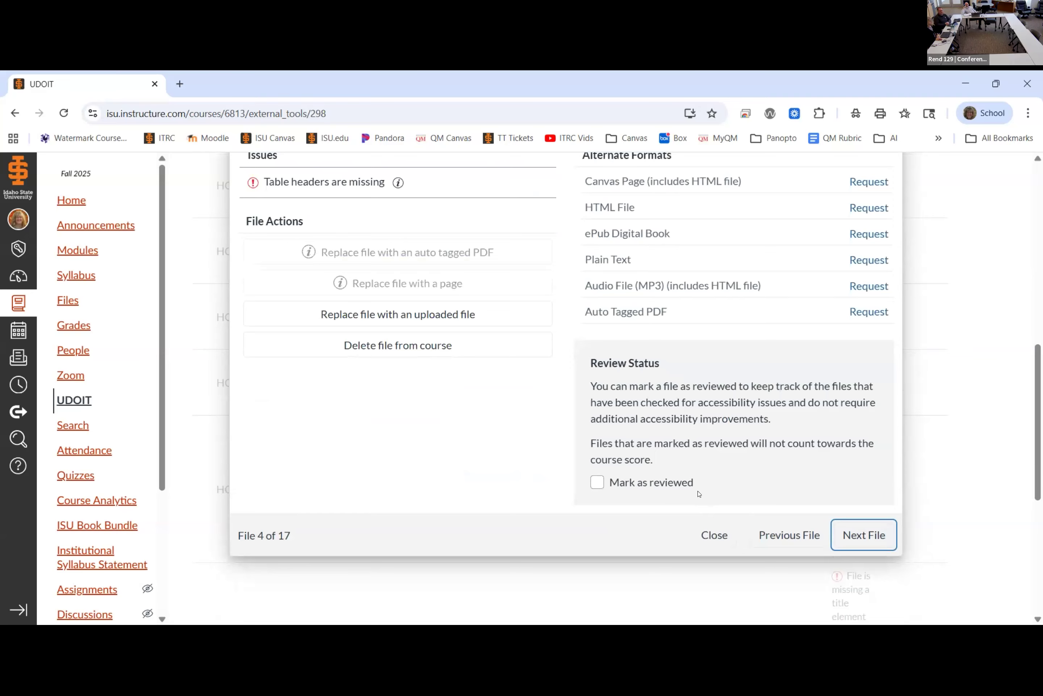
pyautogui.scroll(3, 506, 451)
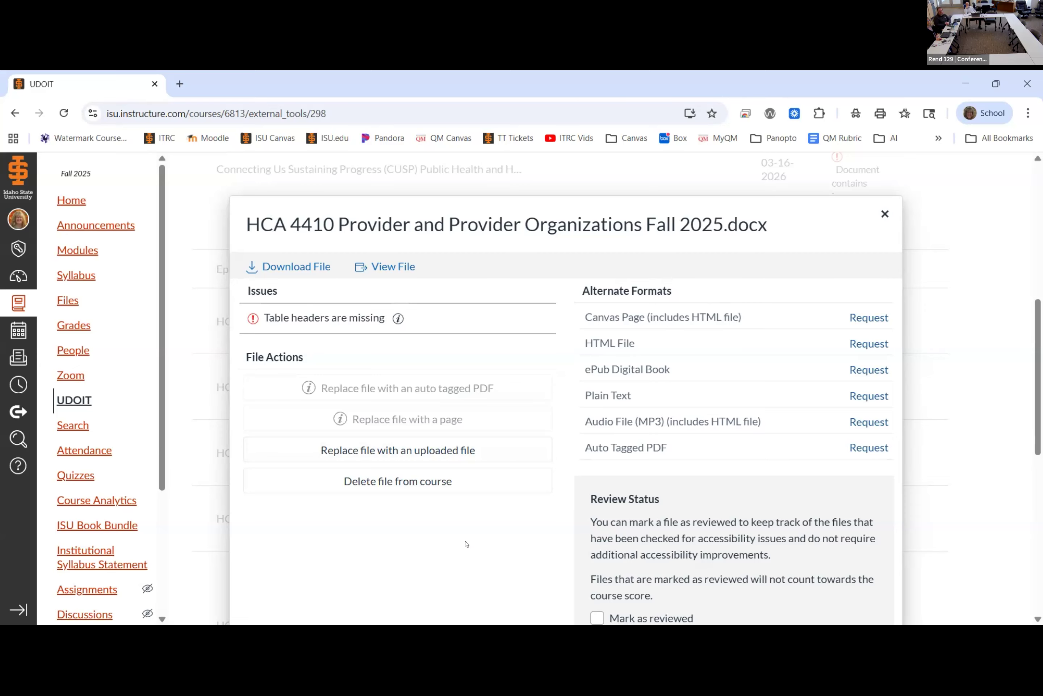
pyautogui.scroll(-5, 455, 545)
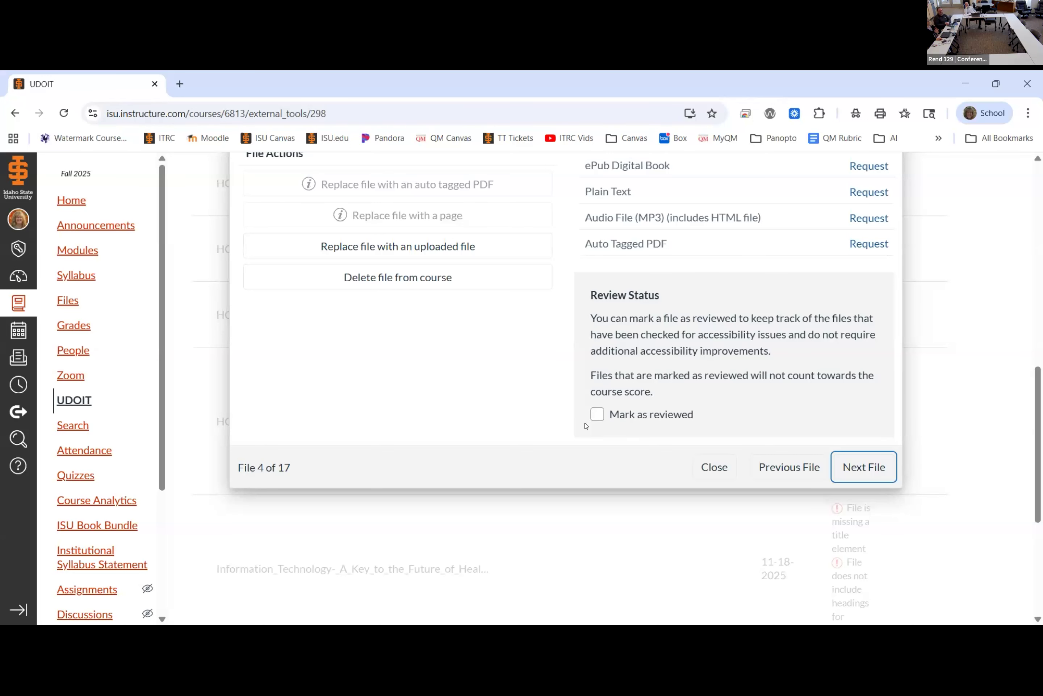
# Step: Advance to HCA 4410 5510 Provider and Provider Organizations Fall 2024.docx and review its issues and available file actions
pyautogui.click(842, 468)
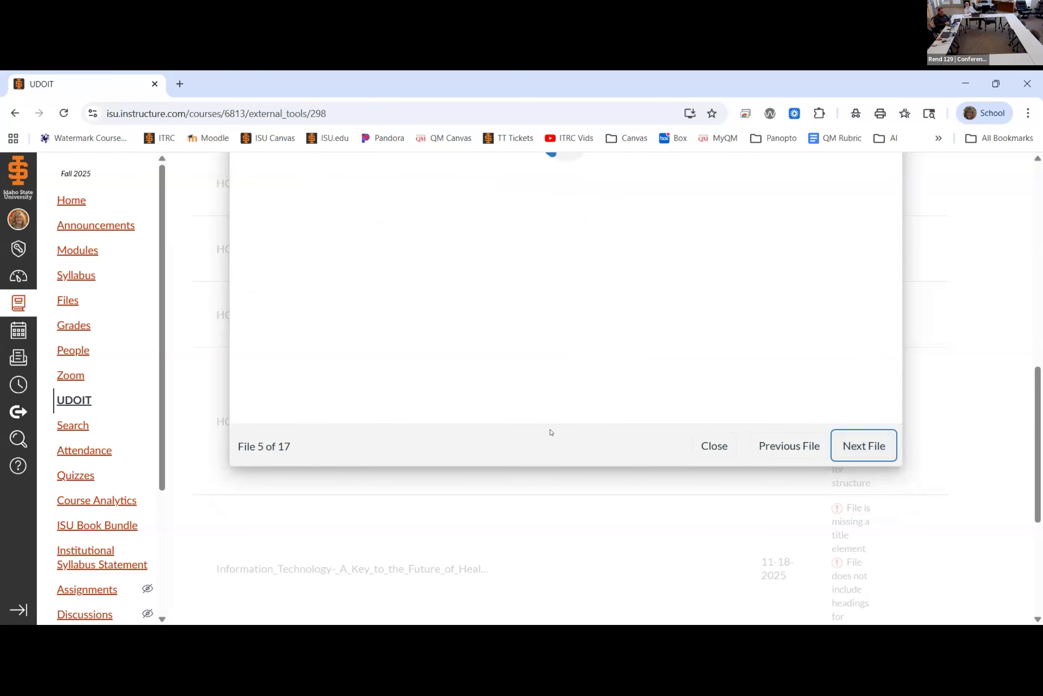
pyautogui.scroll(5, 480, 410)
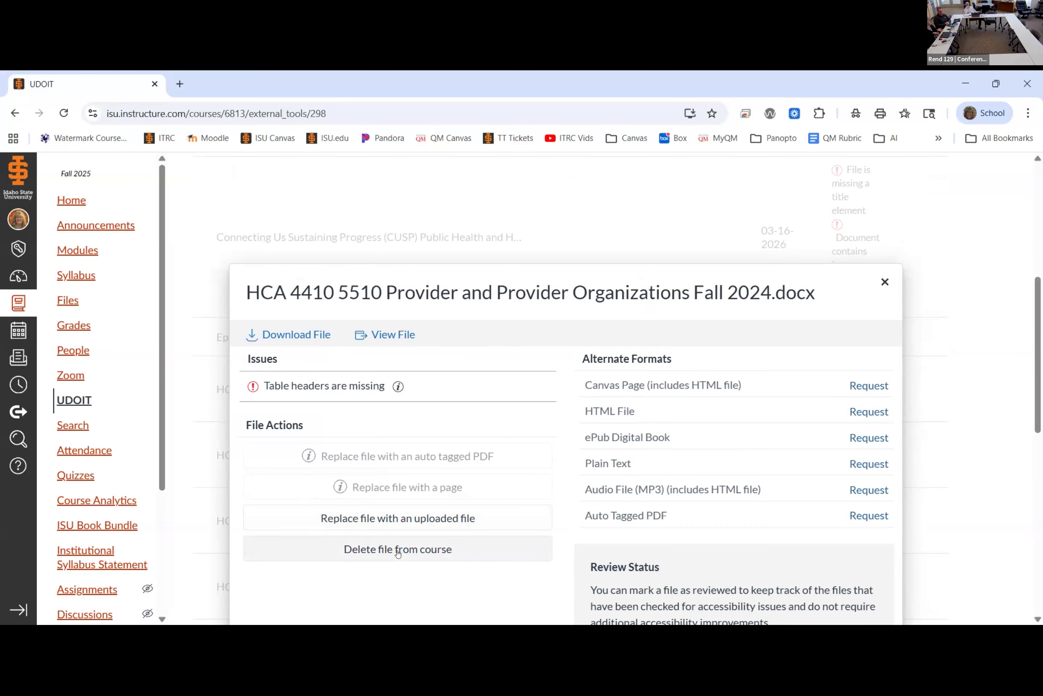
pyautogui.scroll(-5, 398, 553)
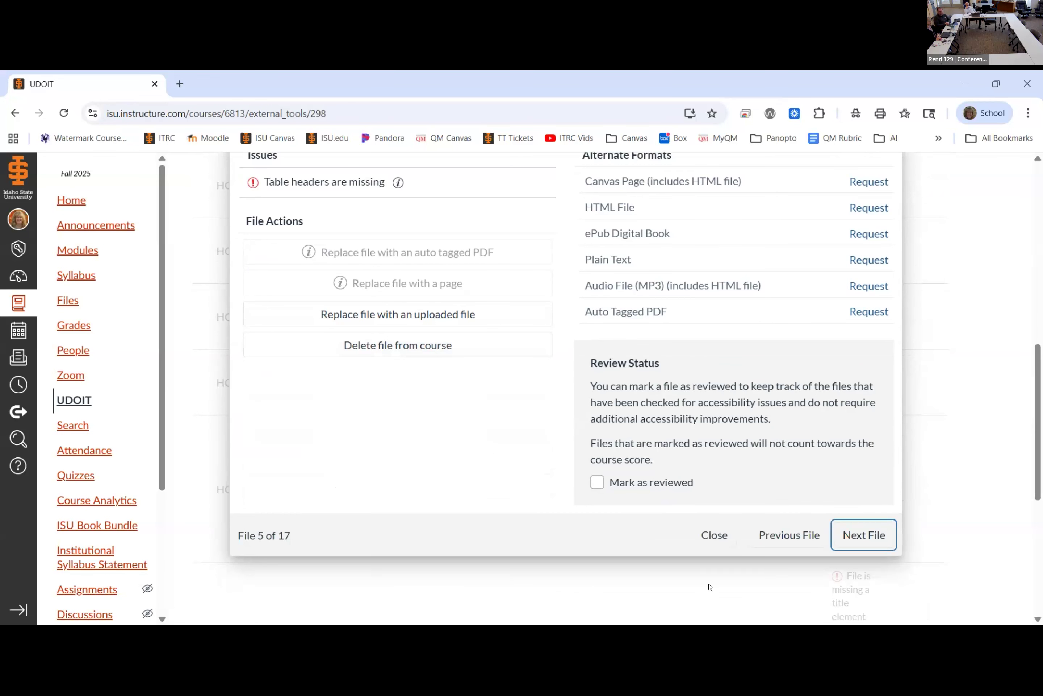
# Step: Advance to the HCA 4410 Syllabus Fall 2025 rev Aug file, review its issues and alternate formats, and close the file review
pyautogui.click(872, 544)
pyautogui.scroll(2, 491, 408)
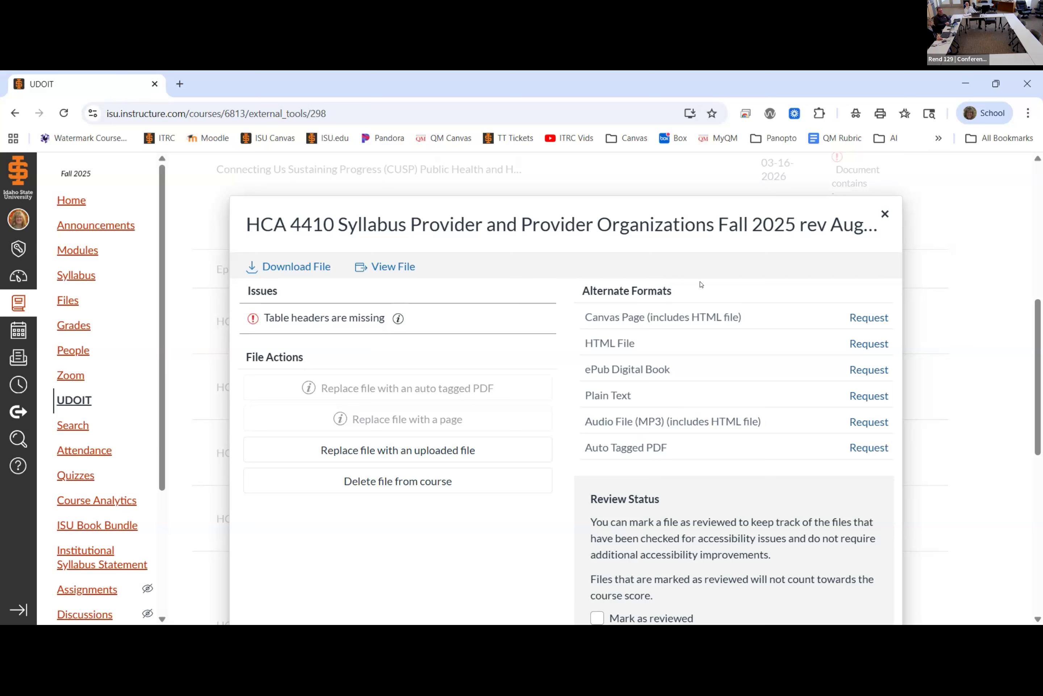
pyautogui.click(883, 214)
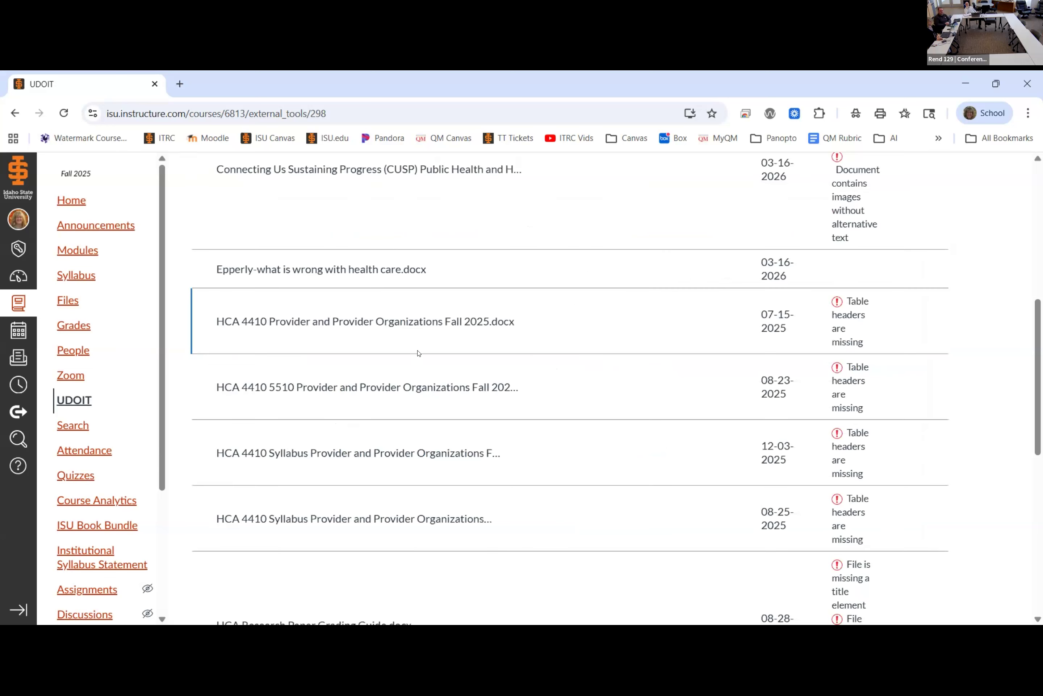
pyautogui.scroll(10, 418, 353)
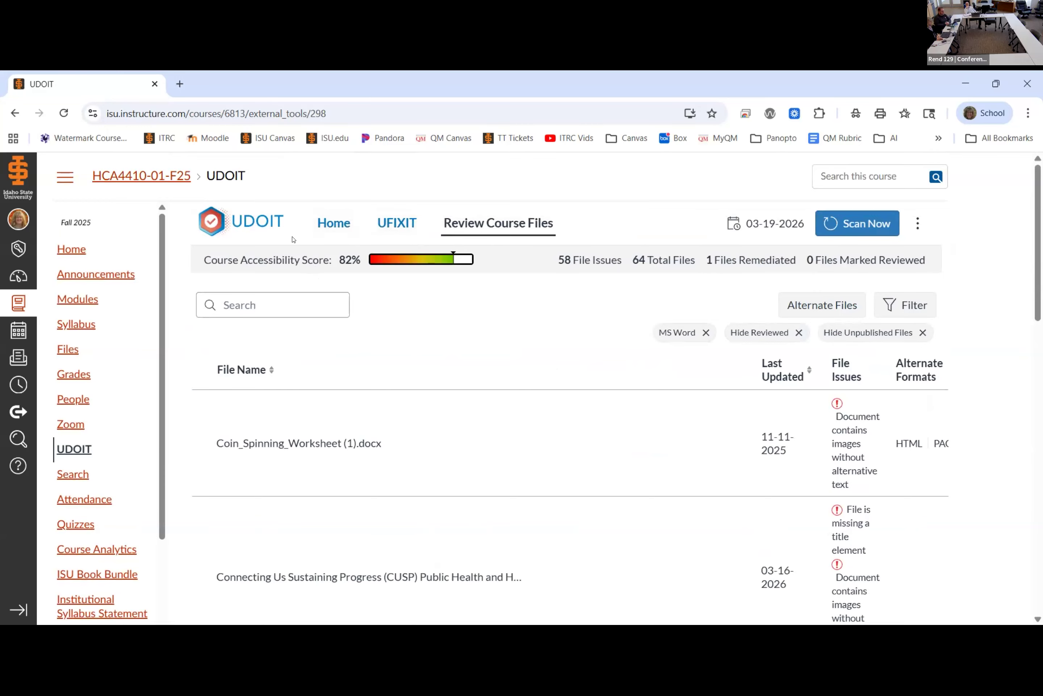
# Step: Return to the course accessibility scorecard and open the list of PDF files from the High Impact category
pyautogui.click(326, 229)
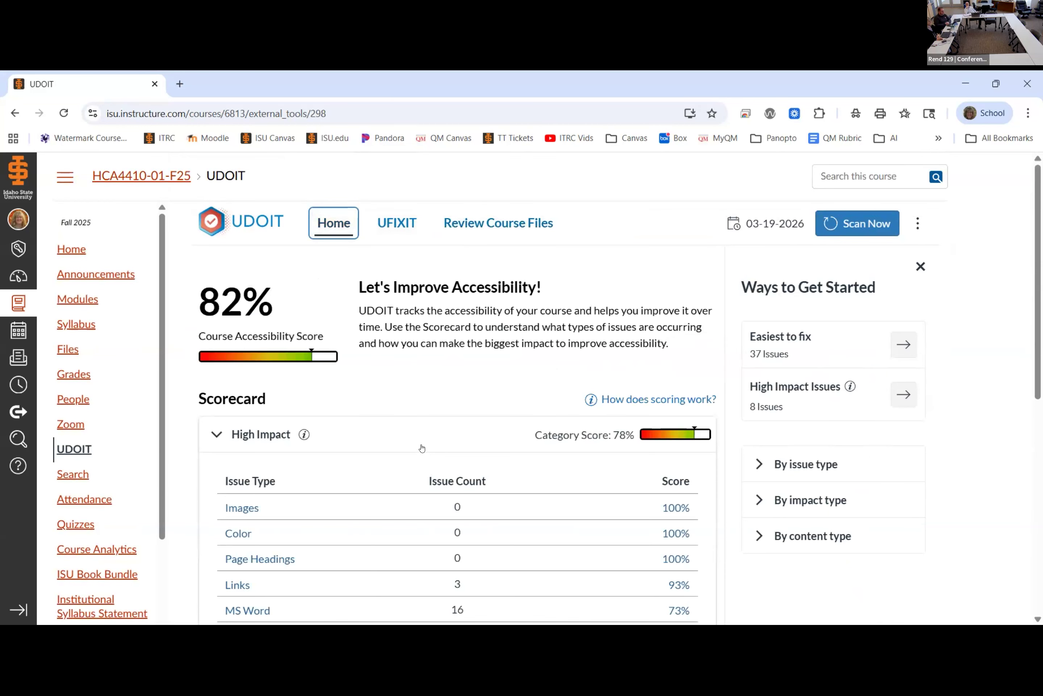
pyautogui.scroll(-3, 378, 450)
pyautogui.scroll(-3, 358, 449)
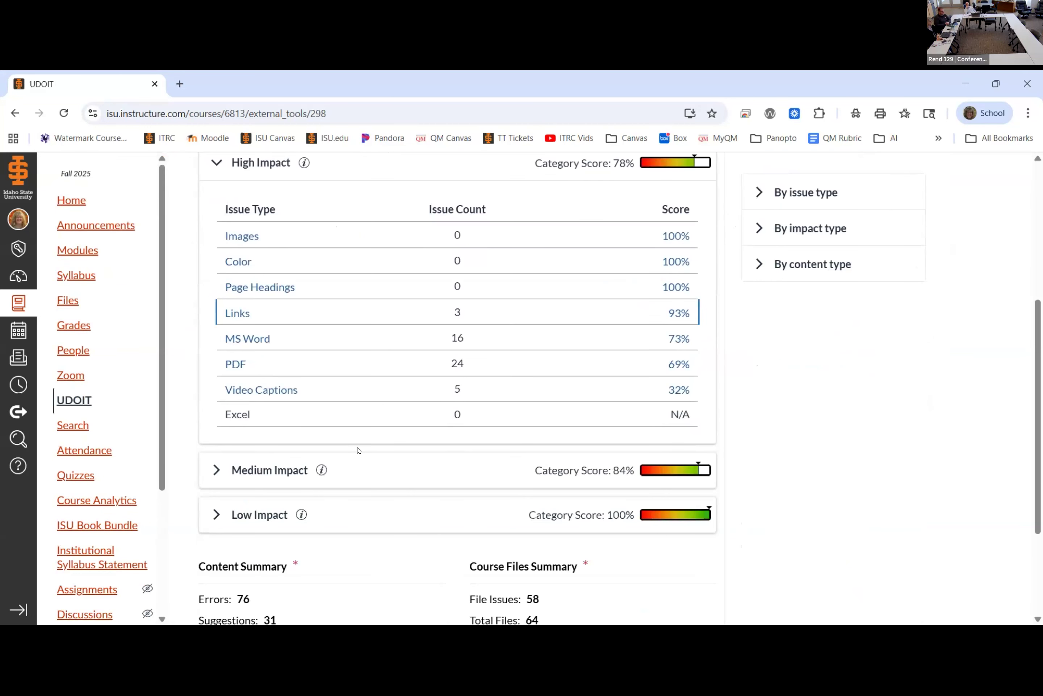
pyautogui.click(233, 363)
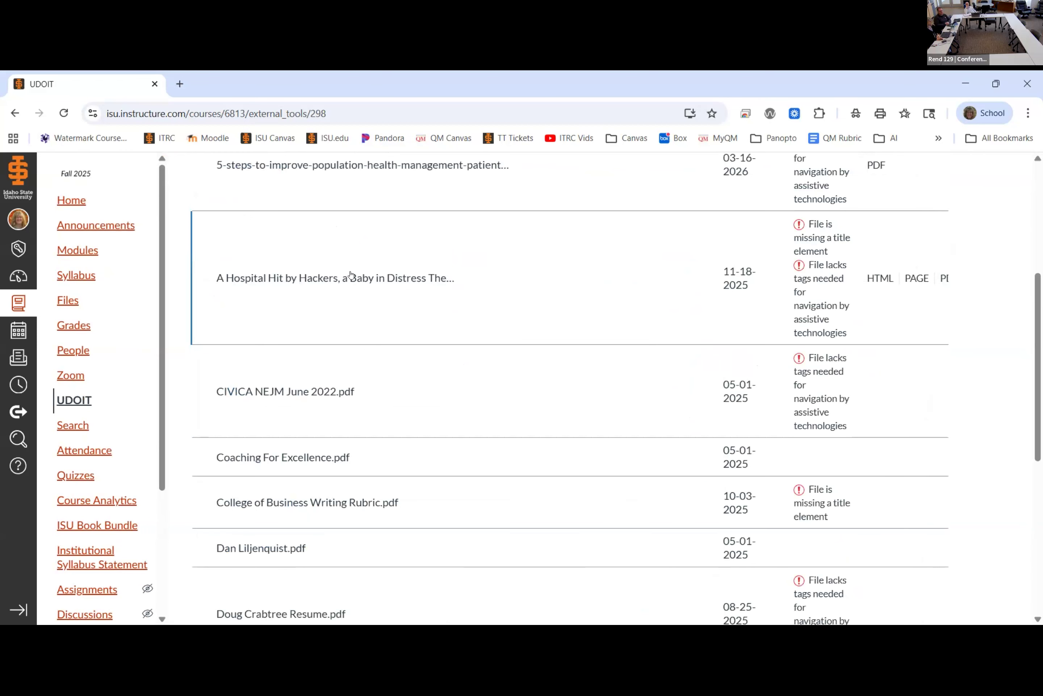
# Step: Request an Auto Tagged PDF alternate format for CIVICA NEJM June 2022.pdf and close its file review
pyautogui.click(313, 392)
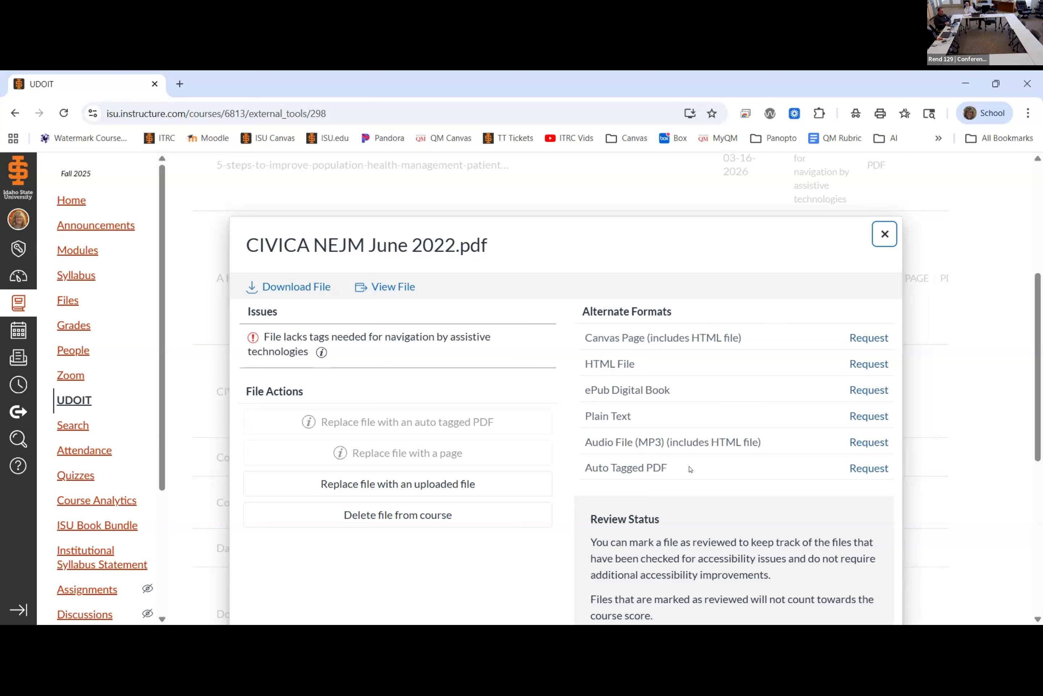
pyautogui.click(864, 472)
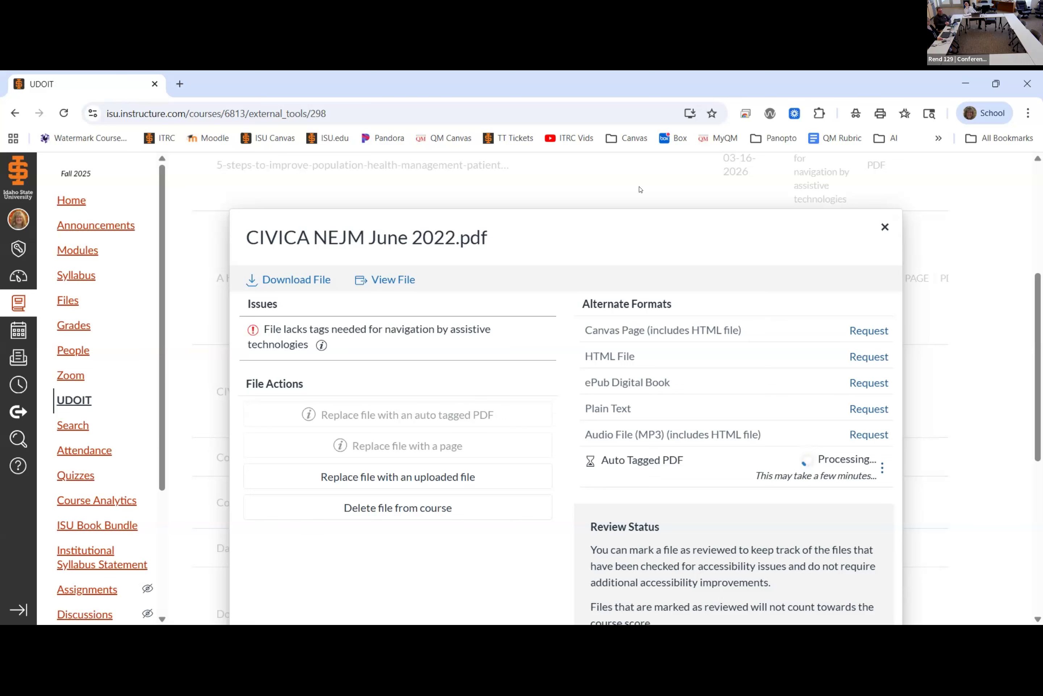
pyautogui.click(885, 227)
pyautogui.scroll(5, 326, 254)
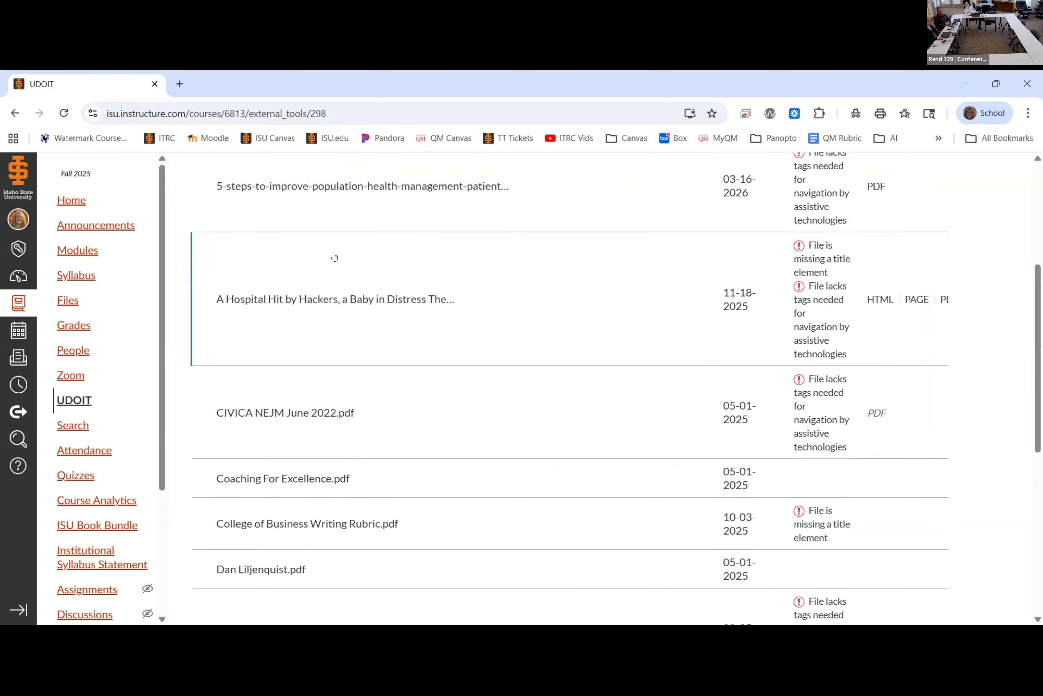
# Step: Return to the scorecard and open the High Impact Video Captions issues to see which pages are affected
pyautogui.click(320, 229)
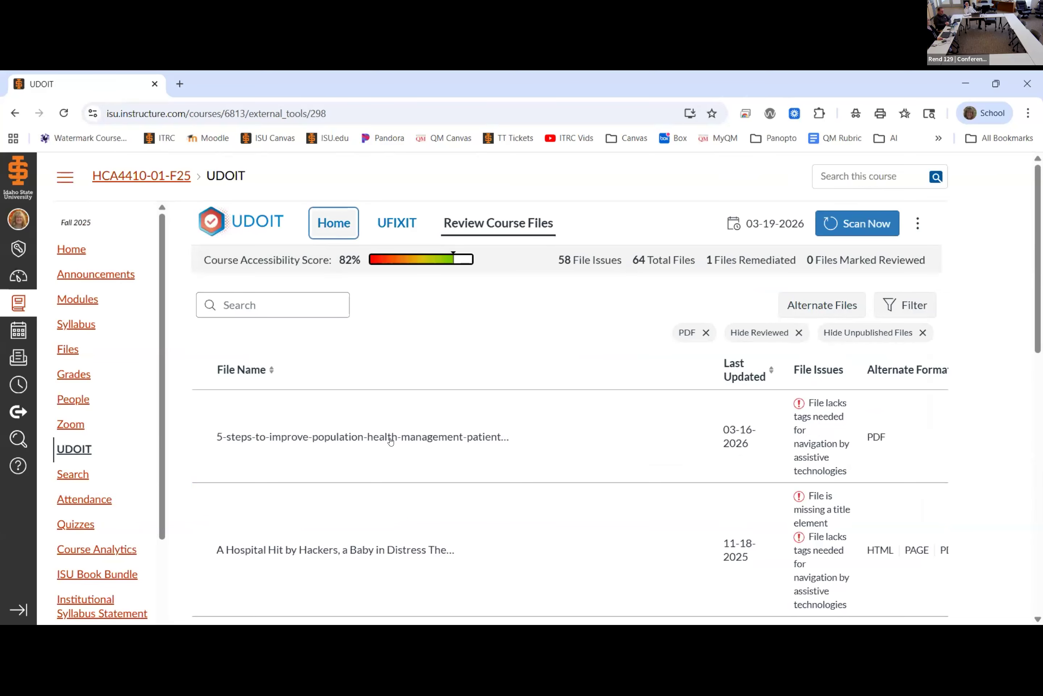
pyautogui.scroll(-5, 386, 451)
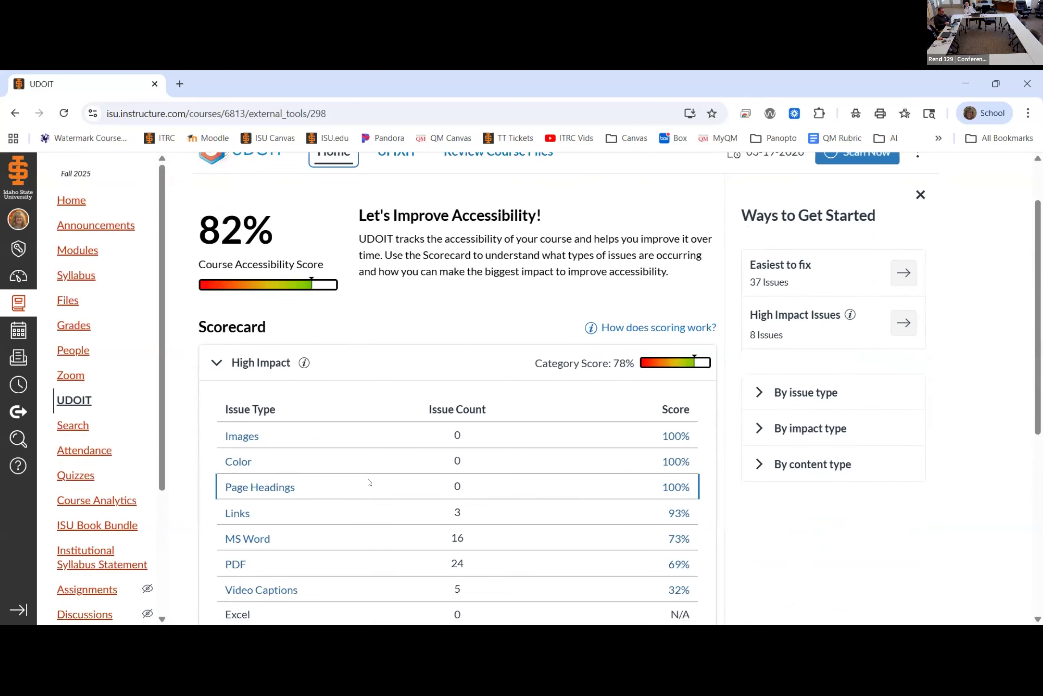
pyautogui.click(288, 460)
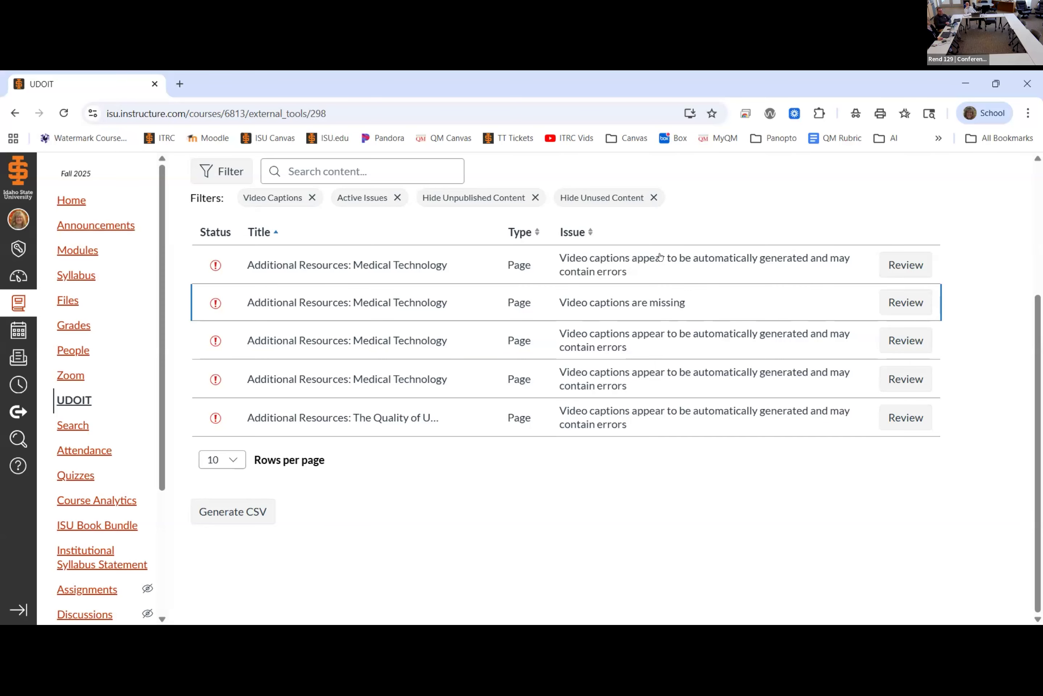
# Step: Go back to the scorecard, look over its impact categories, and open the Easiest to fix issue list
pyautogui.scroll(4, 329, 226)
pyautogui.click(330, 222)
pyautogui.scroll(-4, 465, 370)
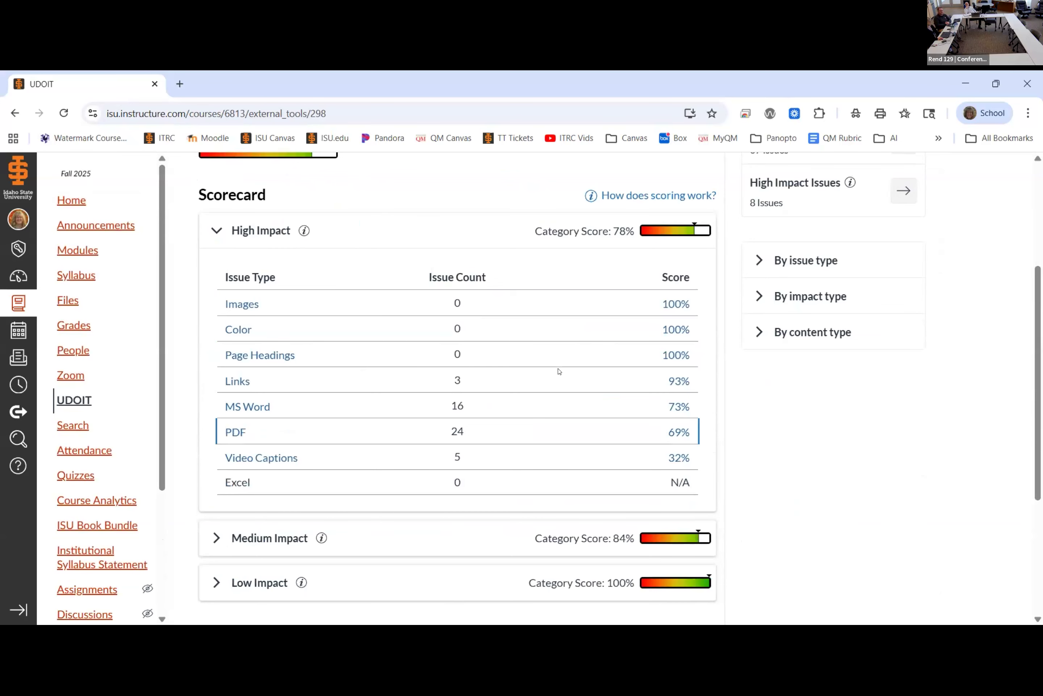
pyautogui.scroll(4, 559, 367)
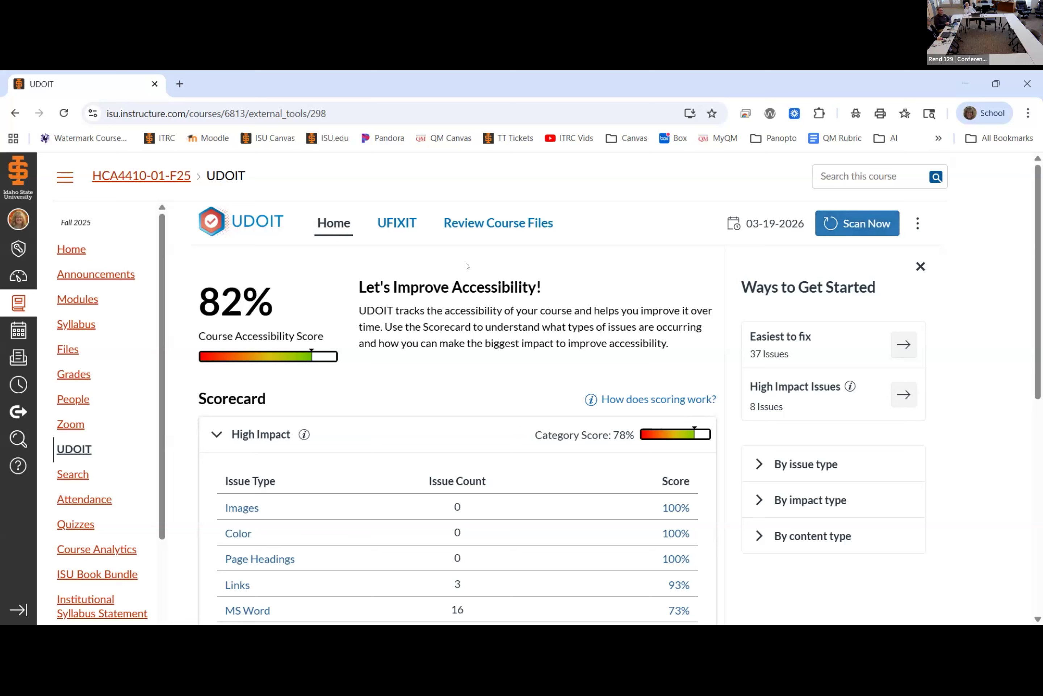
pyautogui.click(327, 225)
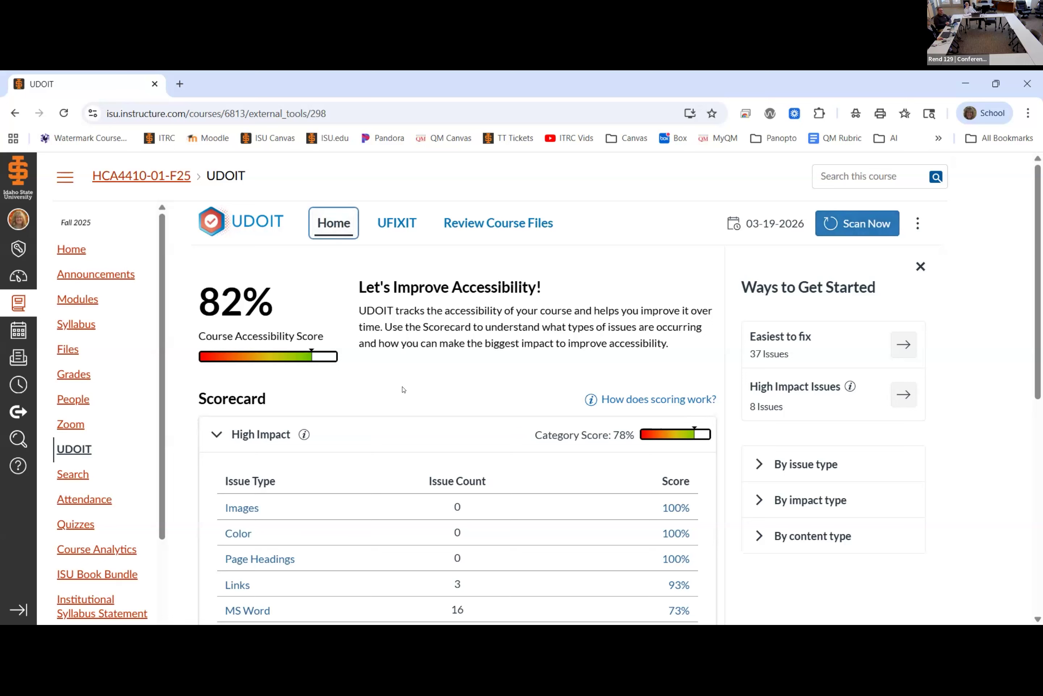
pyautogui.click(903, 345)
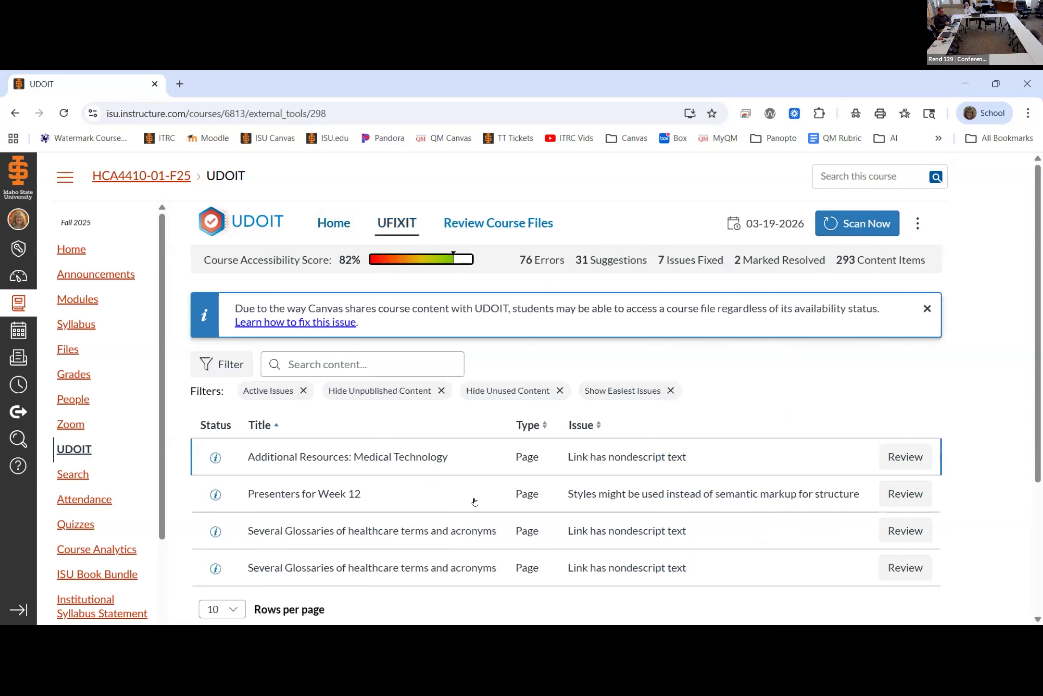
pyautogui.scroll(-1, 472, 500)
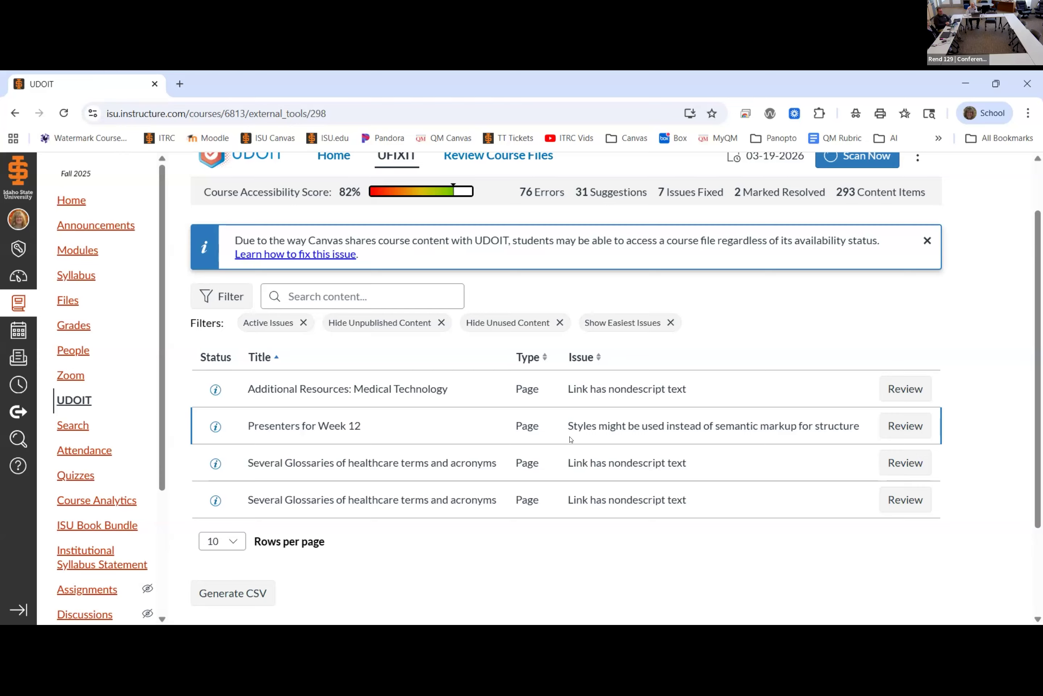
# Step: Open the semantic markup issue on the Presenters for Week 12 page and examine its heading level and manual resolution options
pyautogui.click(899, 431)
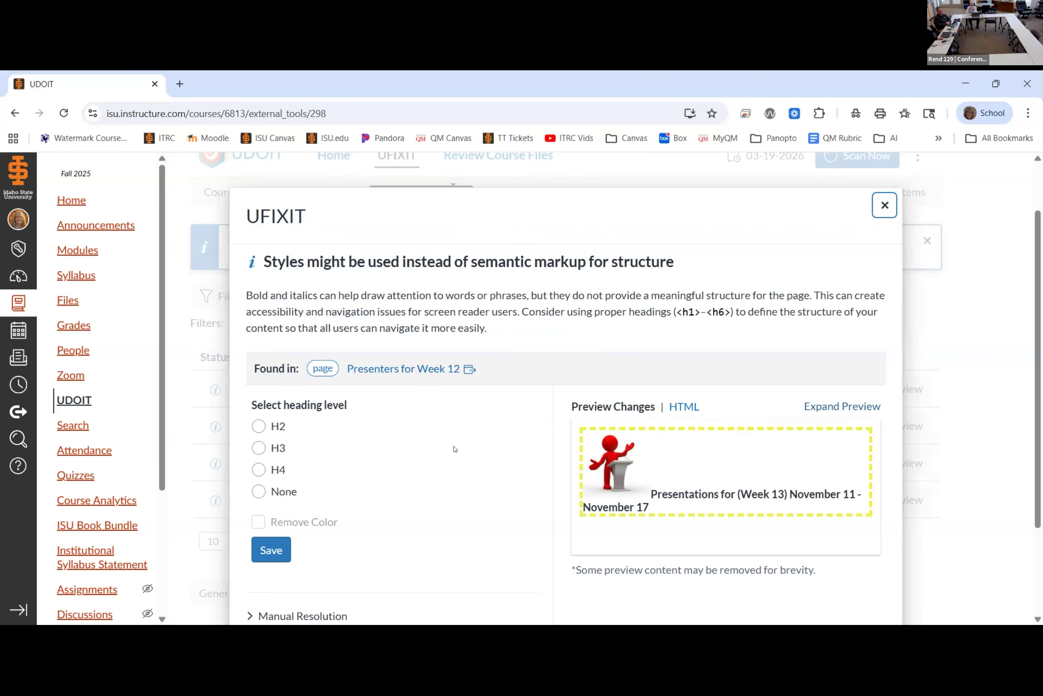
pyautogui.scroll(-3, 454, 448)
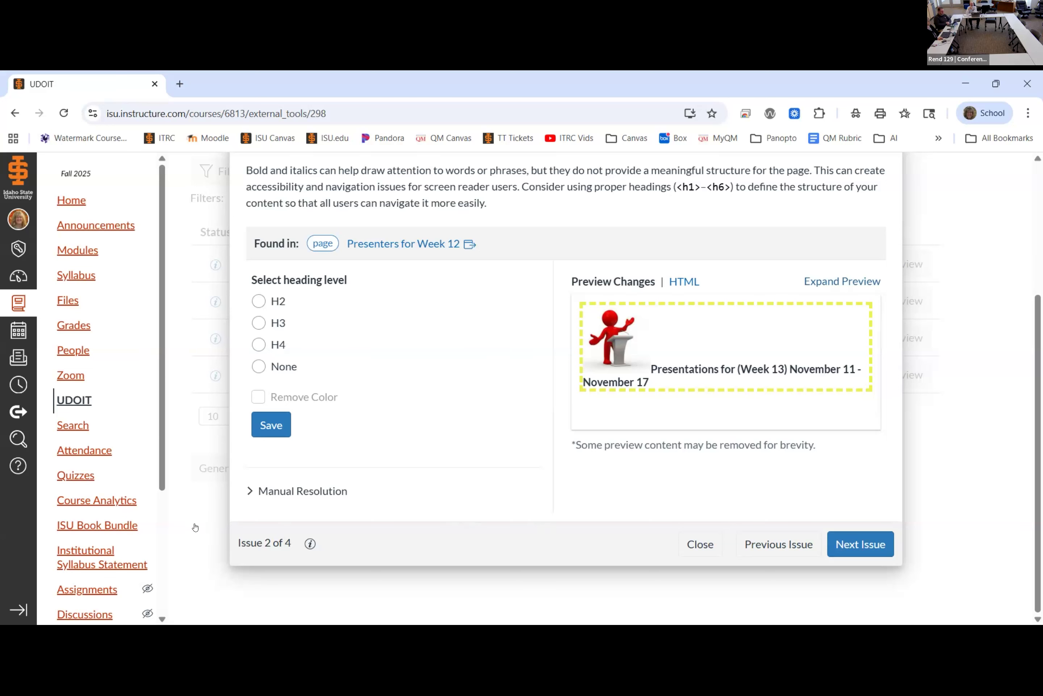
pyautogui.click(272, 491)
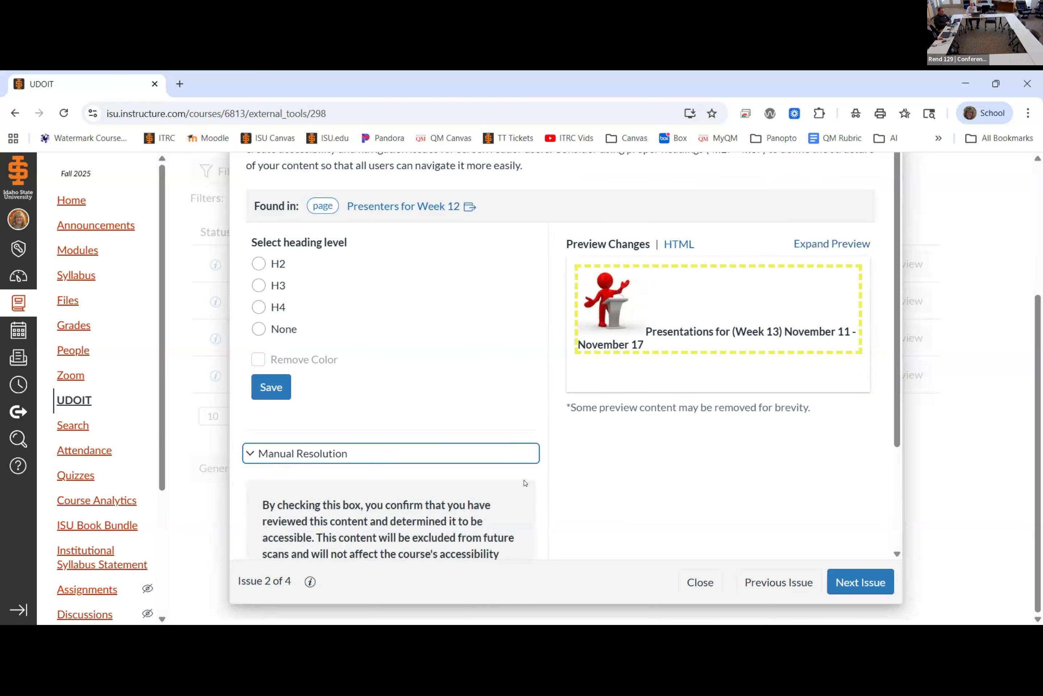
pyautogui.scroll(-3, 535, 502)
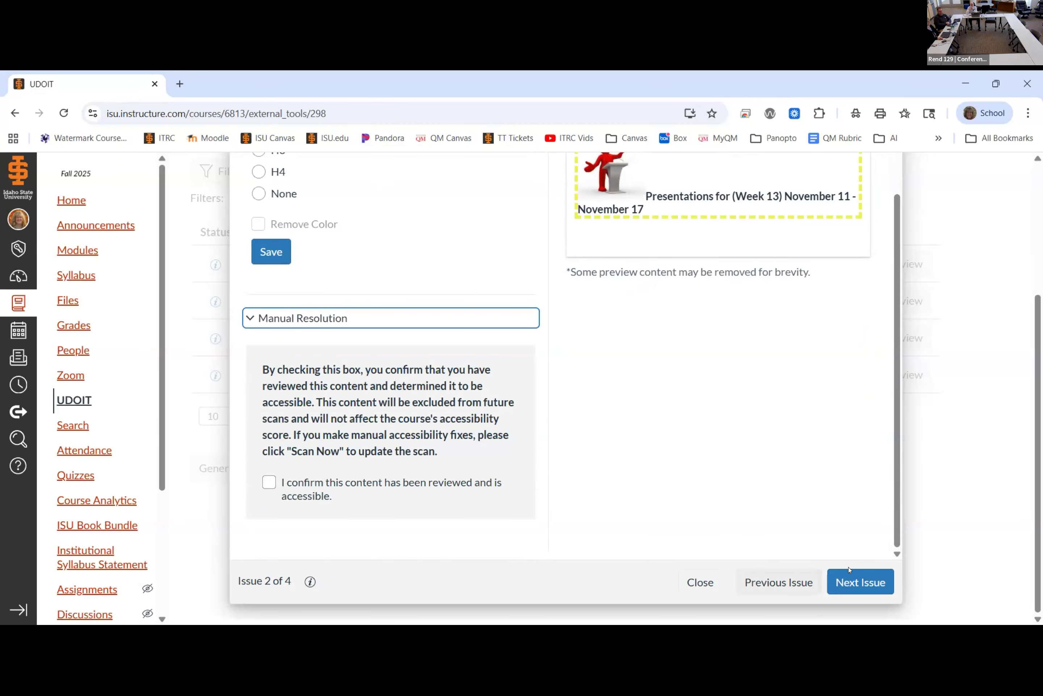
# Step: Skip ahead to the healthcare.gov/glossary link issue, confirm its content as reviewed and accessible through manual resolution, and advance to the next issue
pyautogui.click(856, 581)
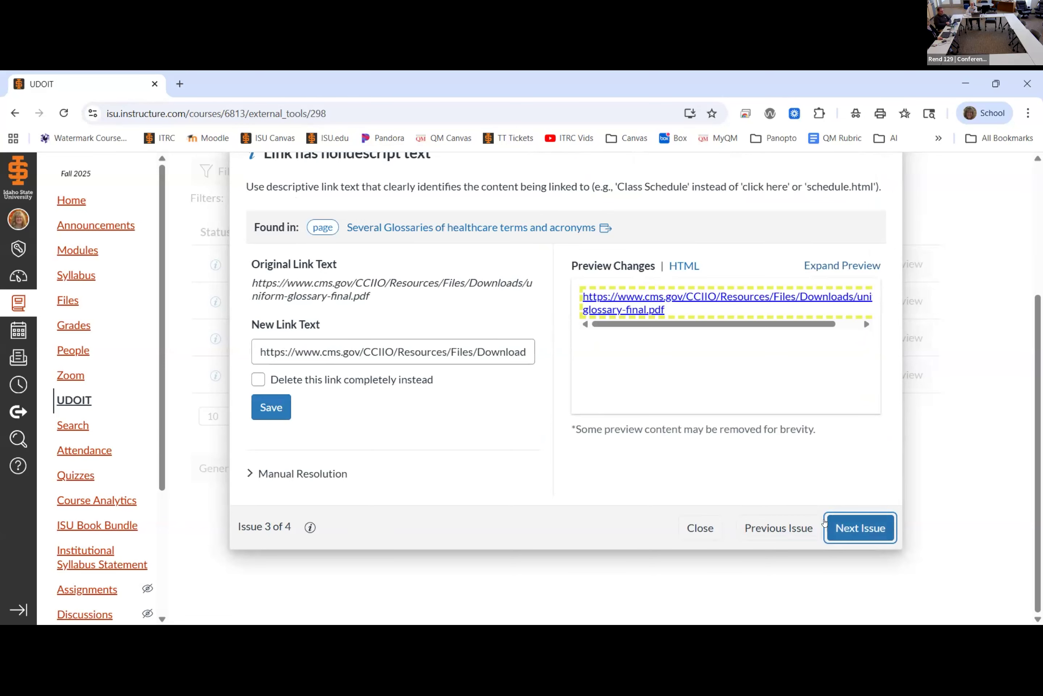
pyautogui.click(858, 536)
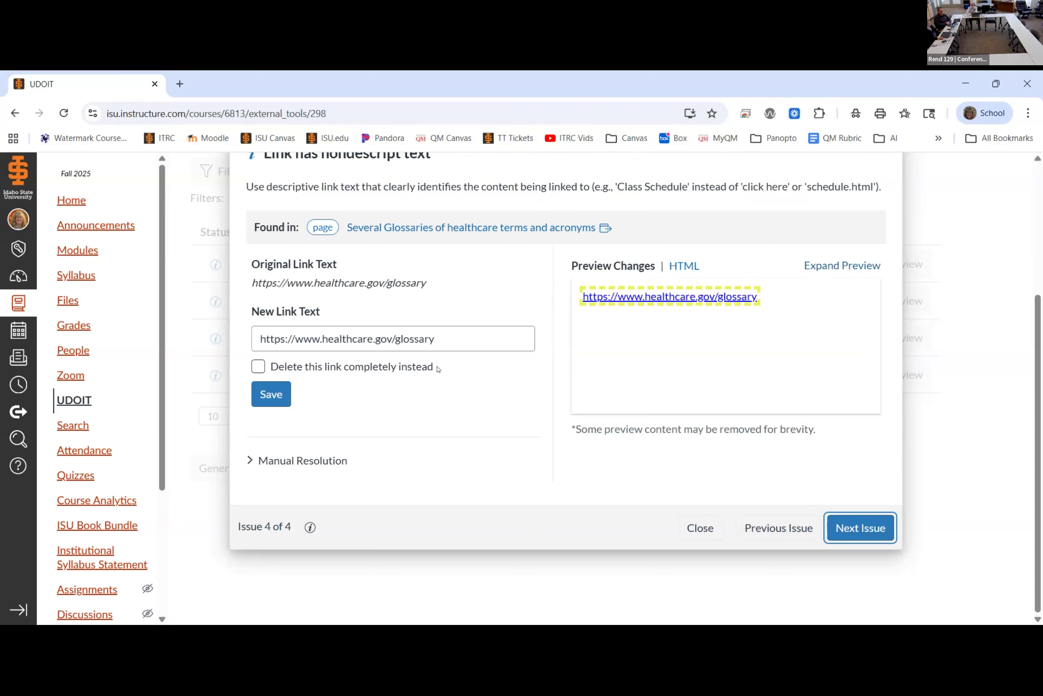
pyautogui.click(247, 463)
pyautogui.scroll(-2, 284, 495)
pyautogui.click(284, 496)
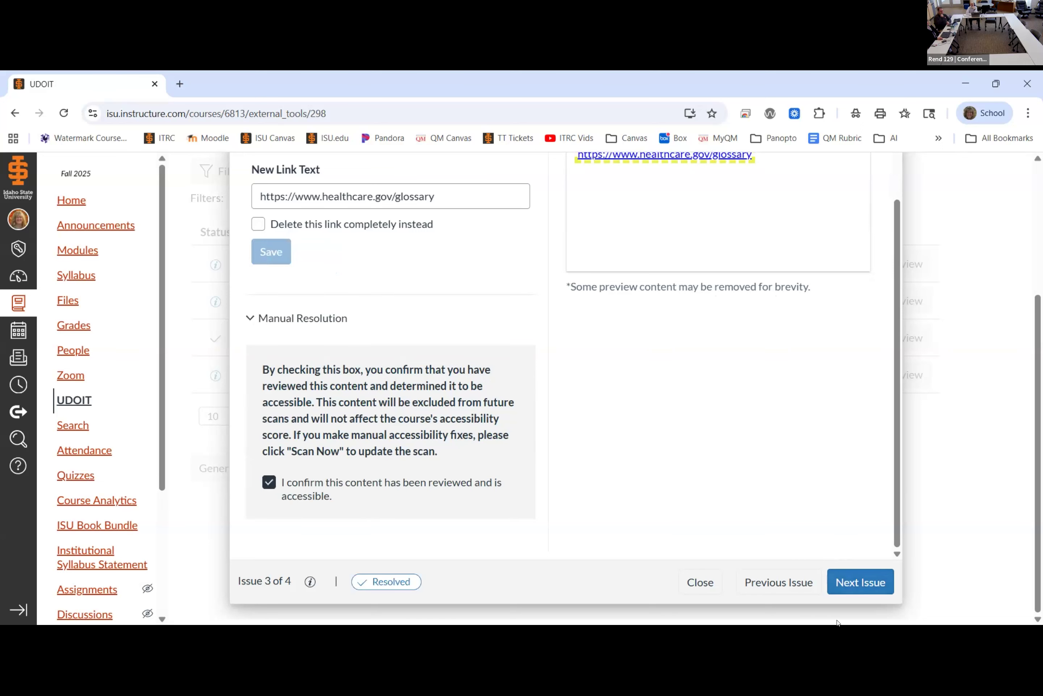
pyautogui.click(865, 582)
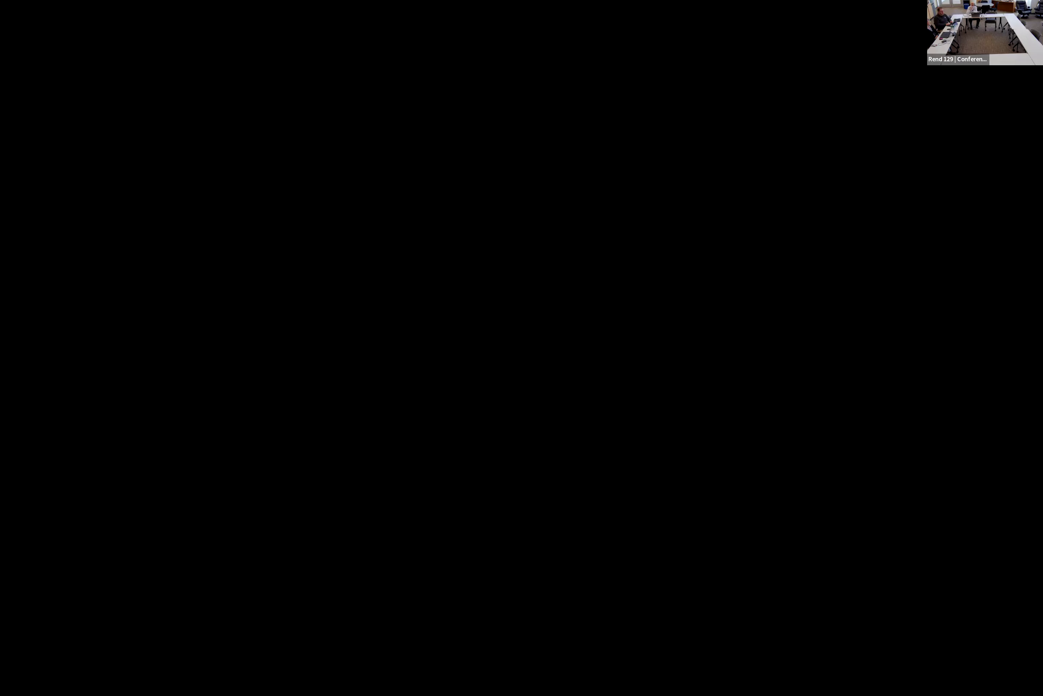
# Step: Switch to the Google Slides deck and present the "Demonstration in Progress…" slide in full screen
pyautogui.hotkey('ctrl', 'F5')
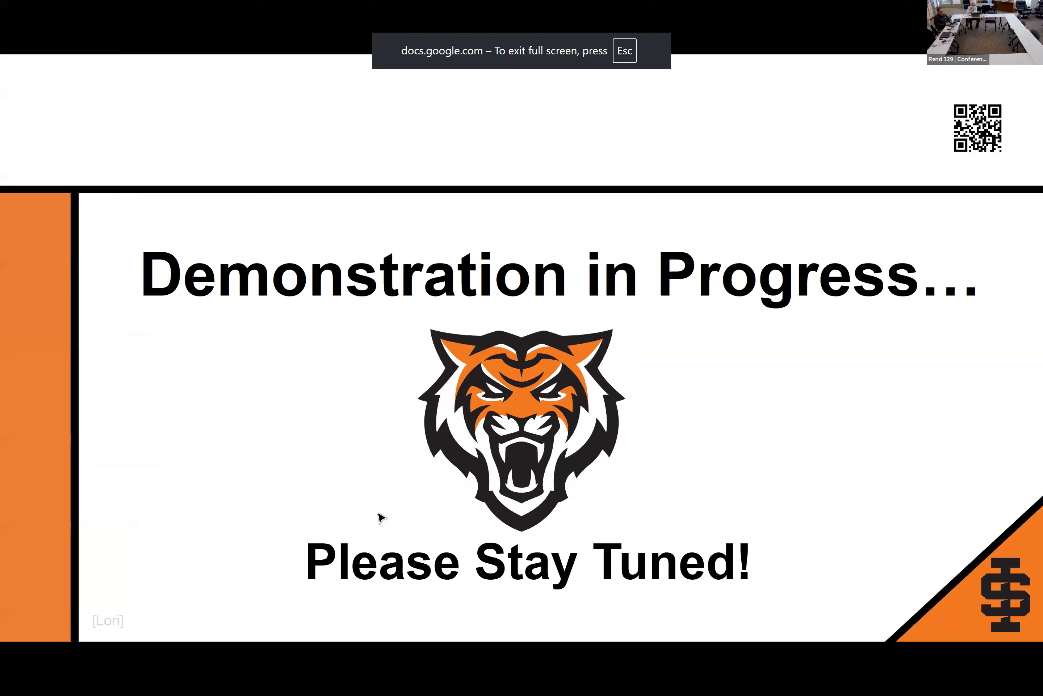